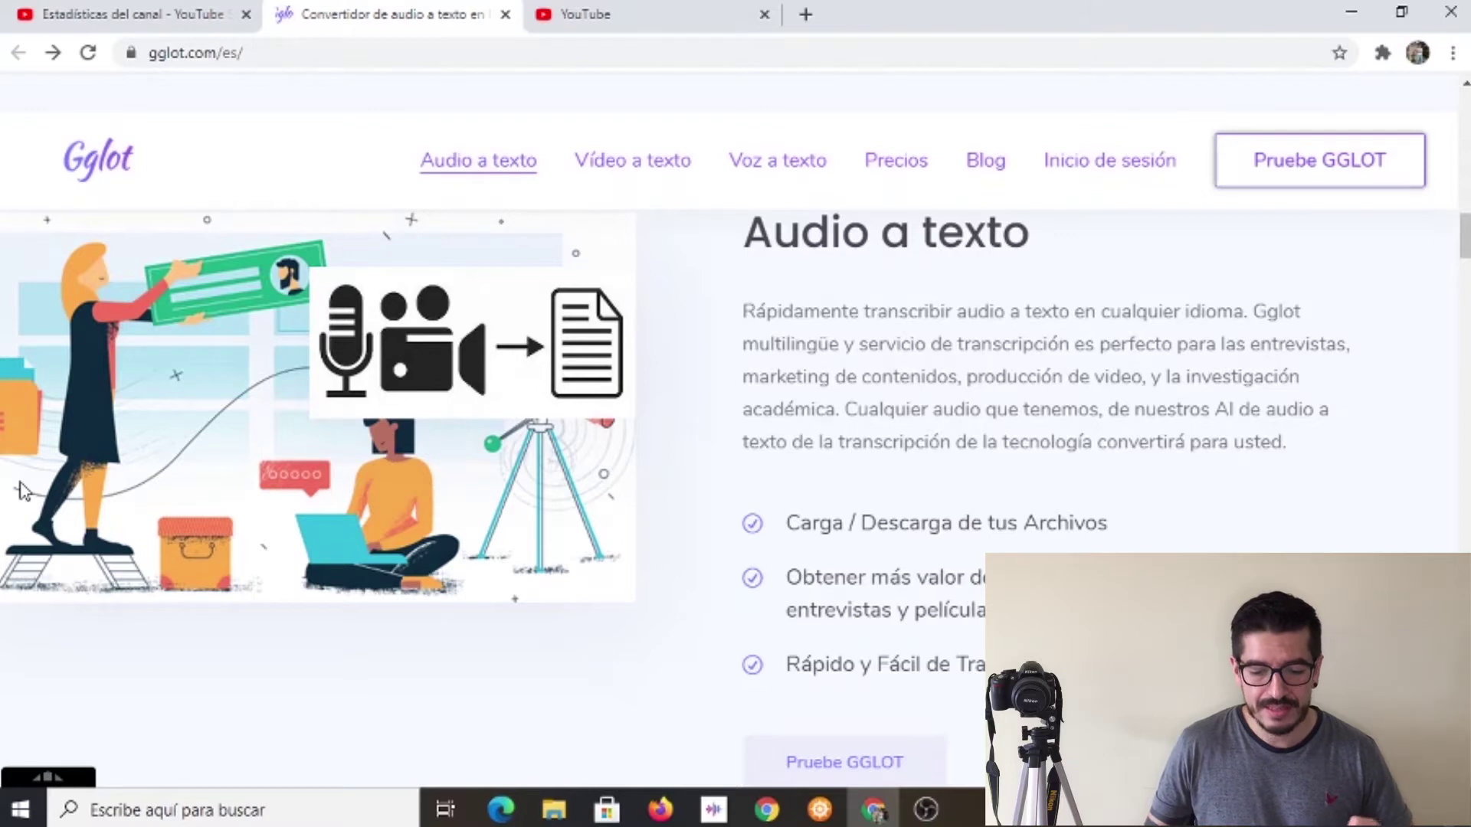
Scroll down the homepage to the Voz a texto section and start signing up for an account.
{"action": "scroll", "coordinate": [534, 538], "scroll_direction": "down", "scroll_amount": 3}
{"action": "scroll", "coordinate": [534, 538], "scroll_direction": "down", "scroll_amount": 5}
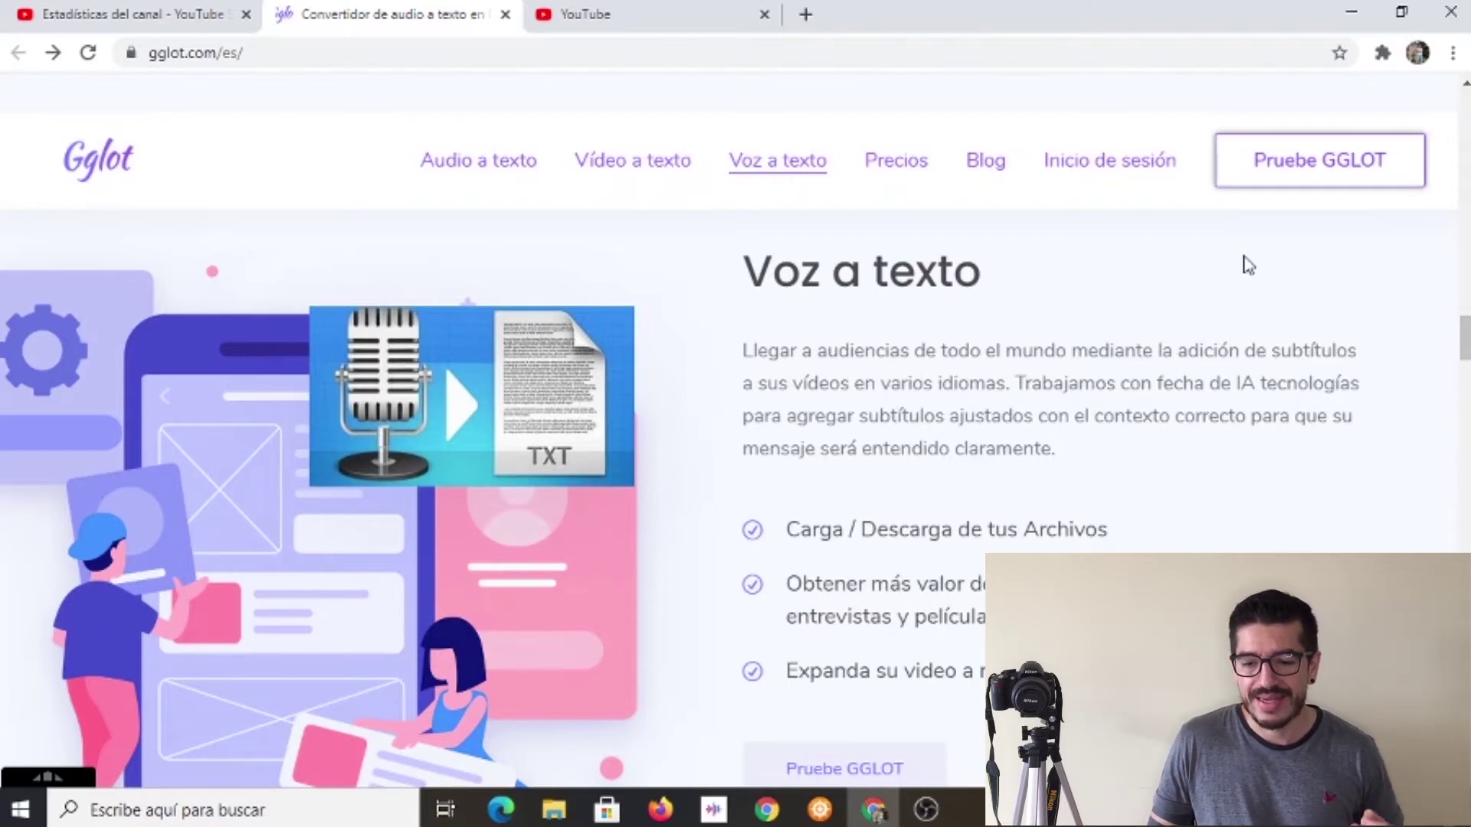
{"action": "left_click", "coordinate": [1287, 165]}
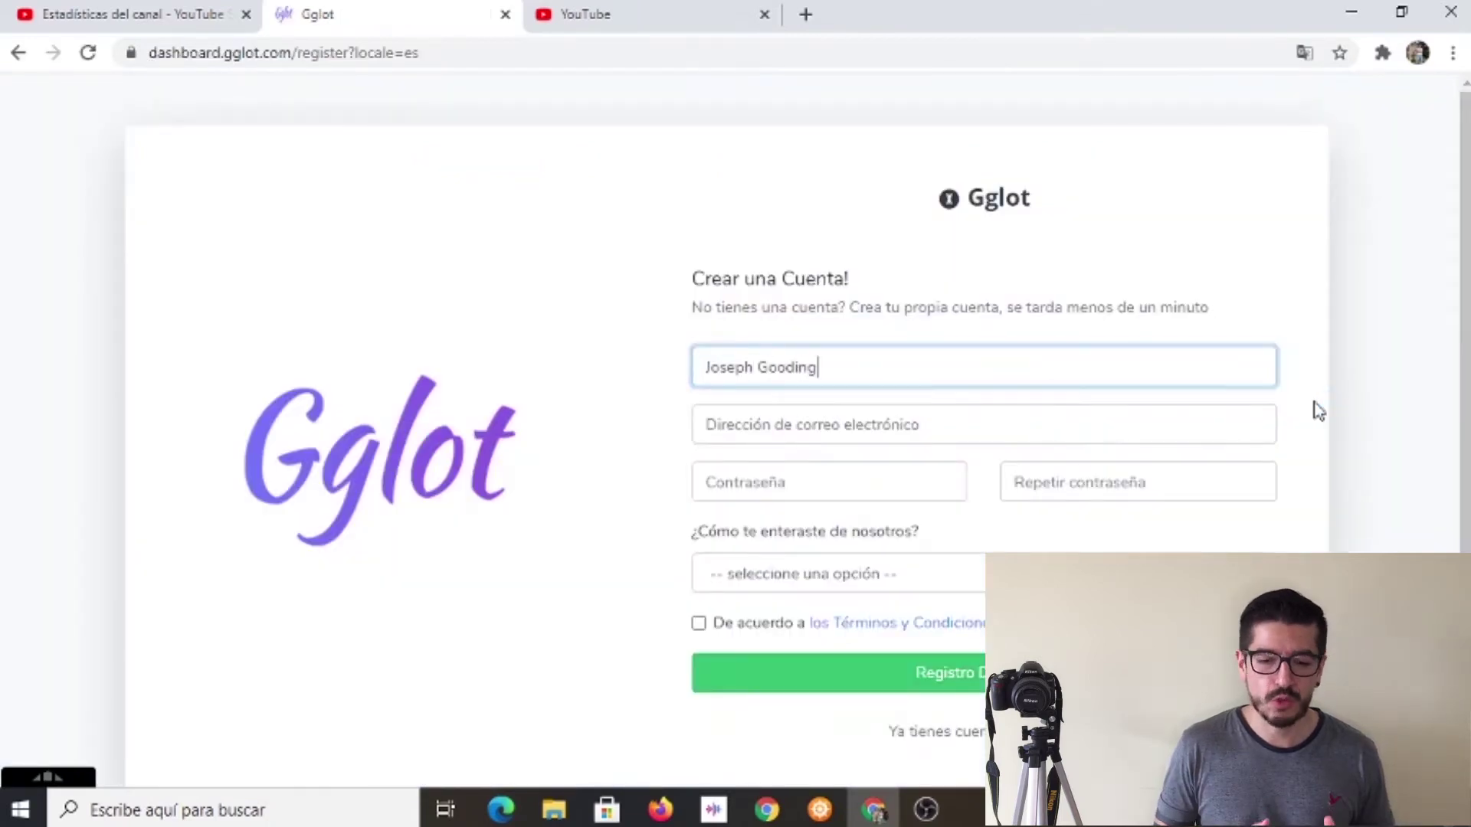
Enter the user's full name, autofill the account e-mail, and type the password twice.
{"action": "left_click", "coordinate": [952, 426]}
{"action": "left_click", "coordinate": [851, 516]}
{"action": "left_click", "coordinate": [793, 483]}
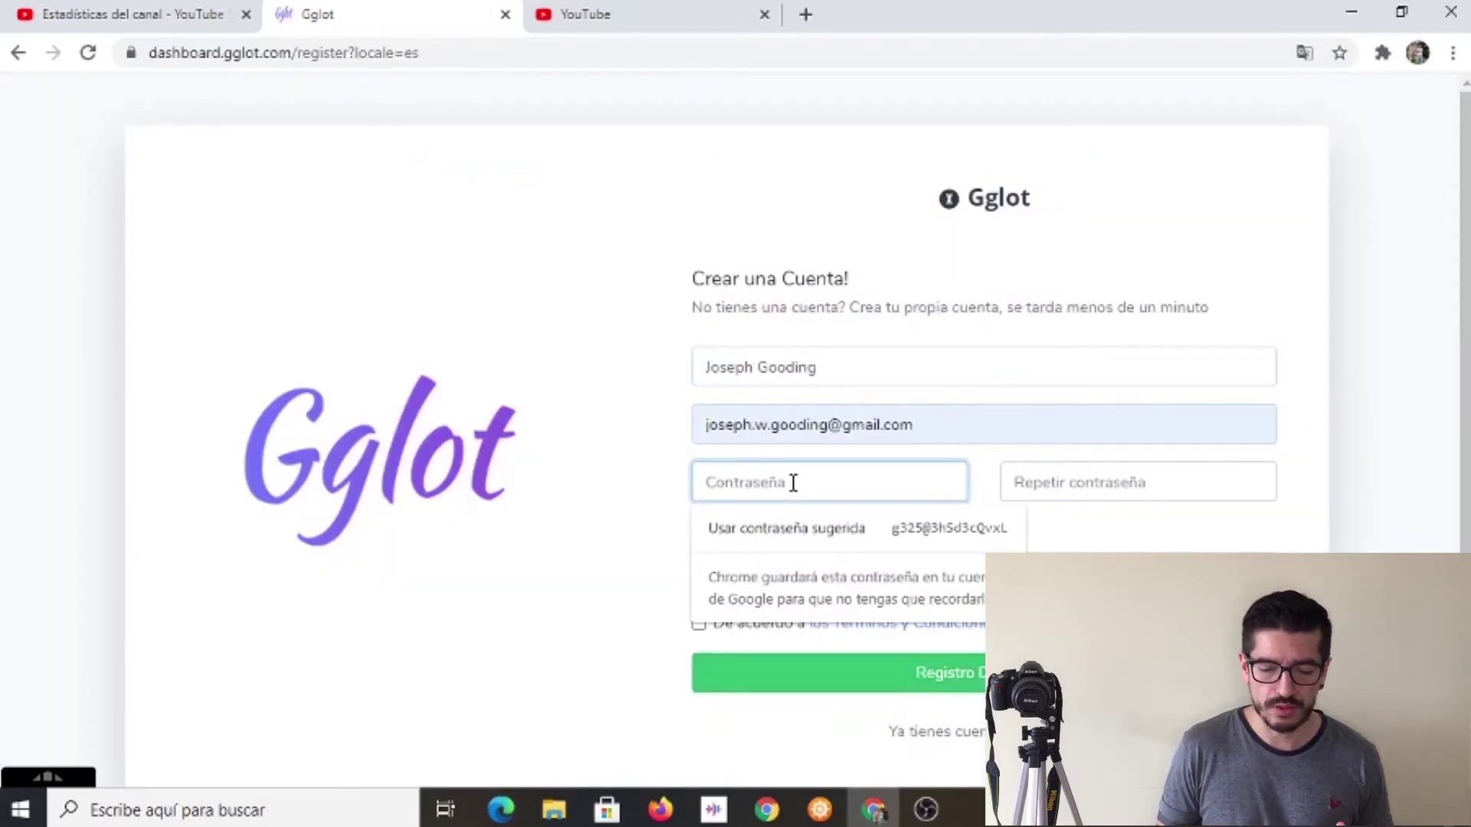
{"action": "type", "text": "•••"}
{"action": "key", "text": "BackSpace"}
{"action": "key", "text": "BackSpace"}
{"action": "key", "text": "BackSpace"}
{"action": "type", "text": "•••••••••"}
{"action": "key", "text": "Tab"}
{"action": "type", "text": "••••••••••"}
Choose Otra referencia as referral source, accept the terms, and submit the registration.
{"action": "left_click", "coordinate": [804, 574]}
{"action": "left_click", "coordinate": [774, 755]}
{"action": "left_click", "coordinate": [698, 624]}
{"action": "left_click", "coordinate": [812, 673]}
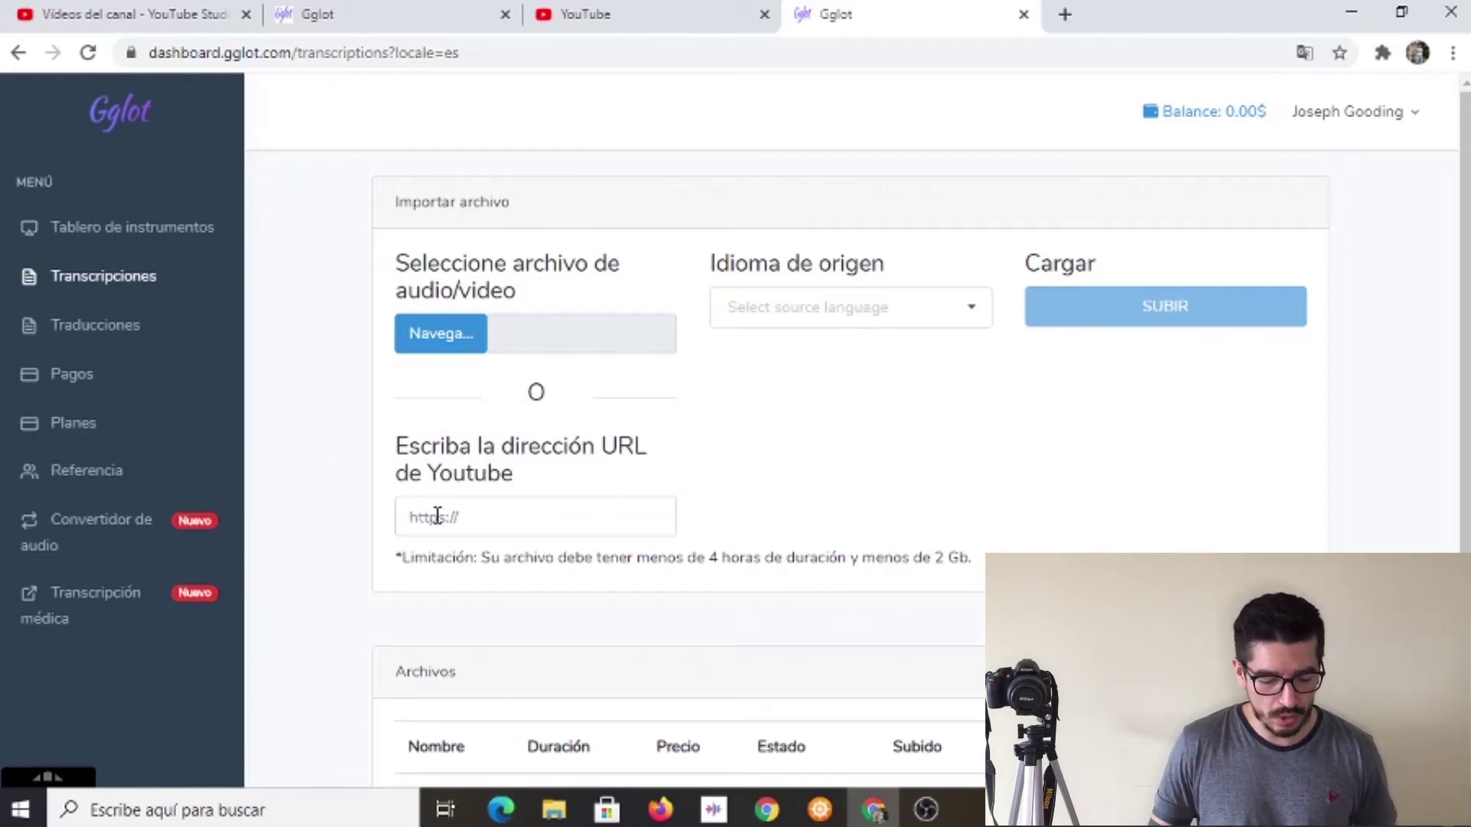
Enter the YouTube video address and set the source language to Spanish (Colombia).
{"action": "left_click", "coordinate": [478, 519]}
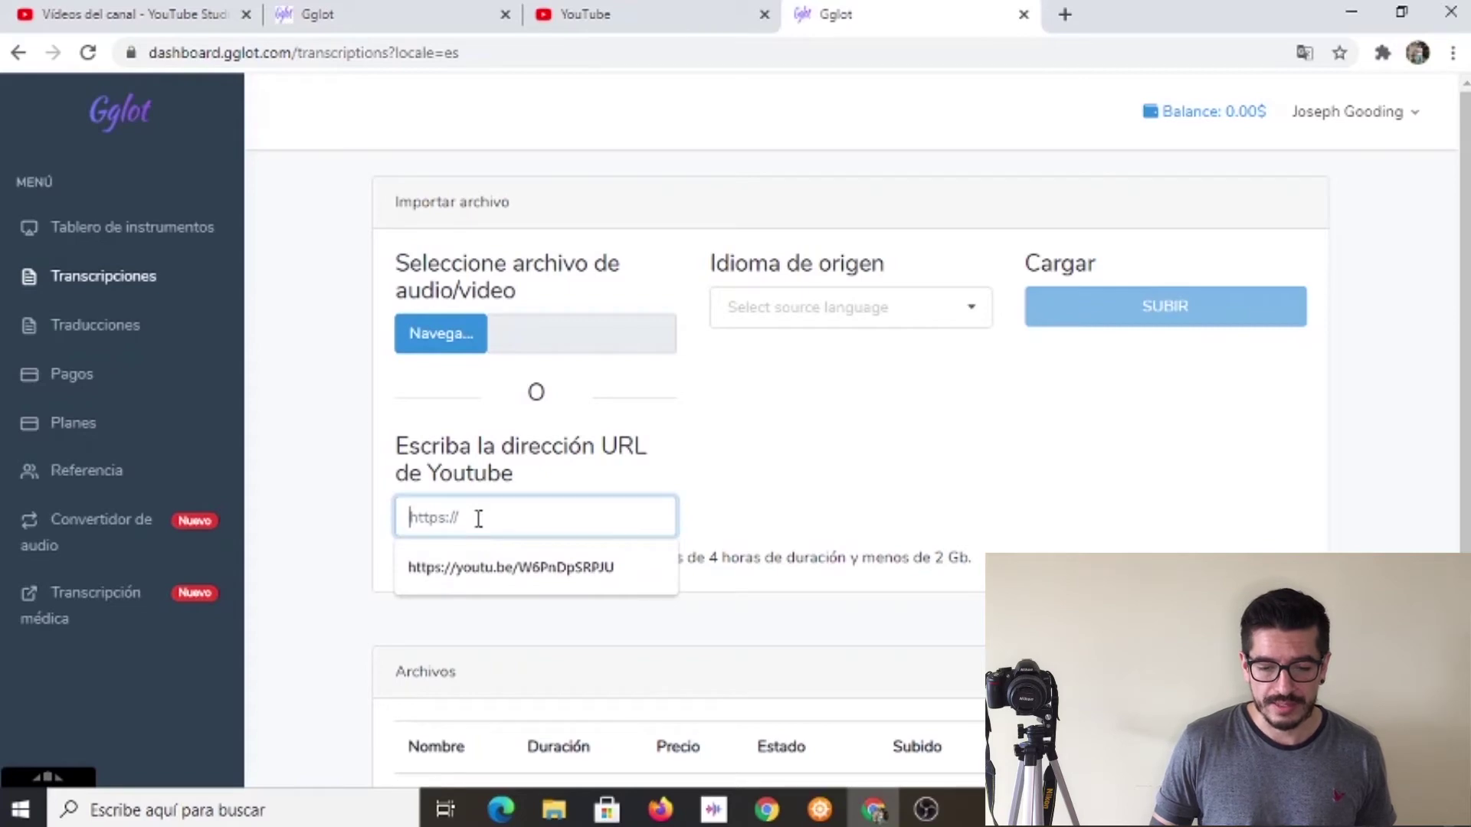
{"action": "left_click", "coordinate": [476, 567]}
{"action": "left_click", "coordinate": [333, 555]}
{"action": "scroll", "coordinate": [411, 565], "scroll_direction": "down", "scroll_amount": 1}
{"action": "scroll", "coordinate": [819, 561], "scroll_direction": "up", "scroll_amount": 1}
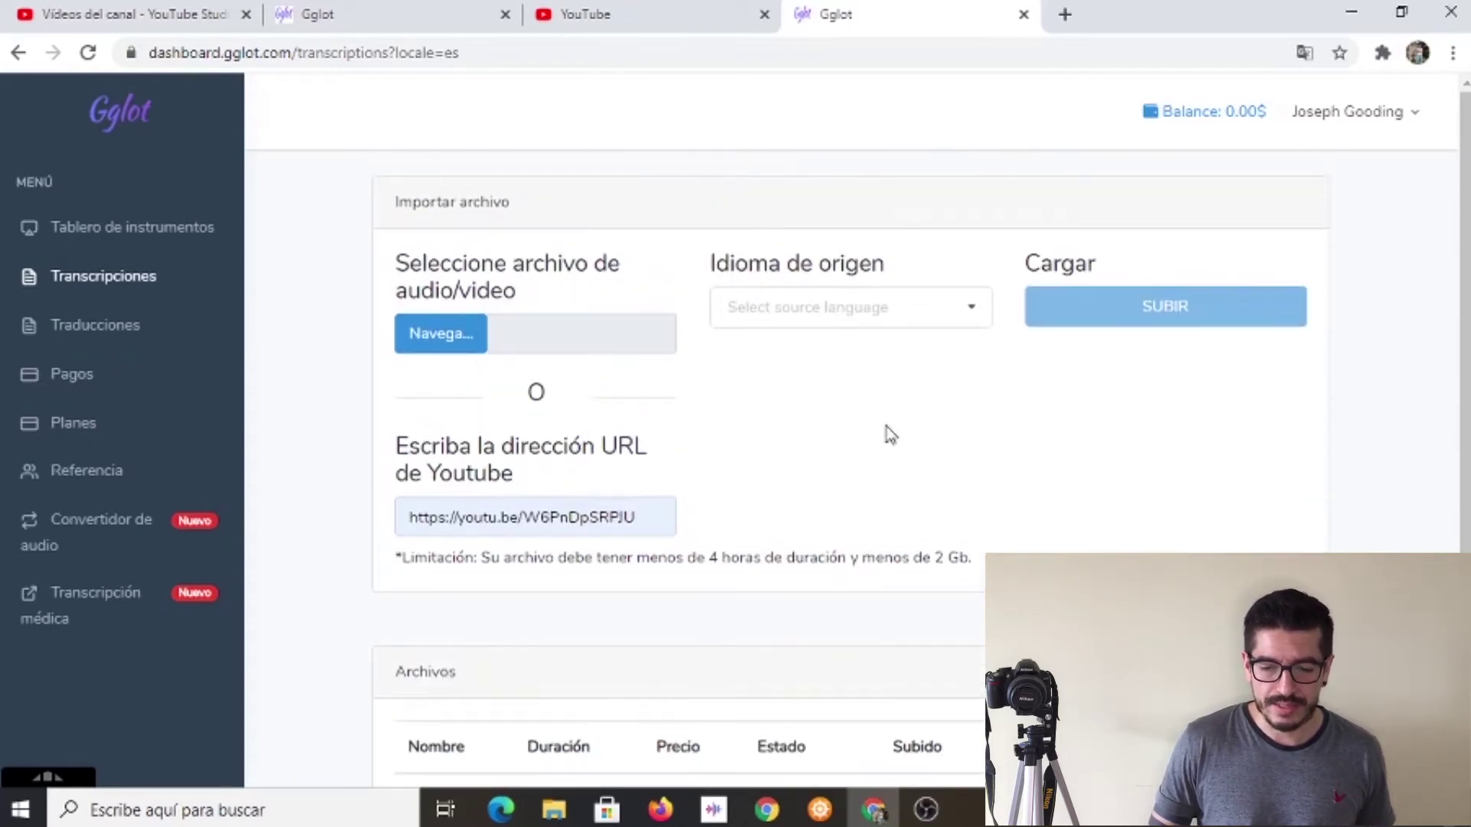
{"action": "left_click", "coordinate": [971, 314]}
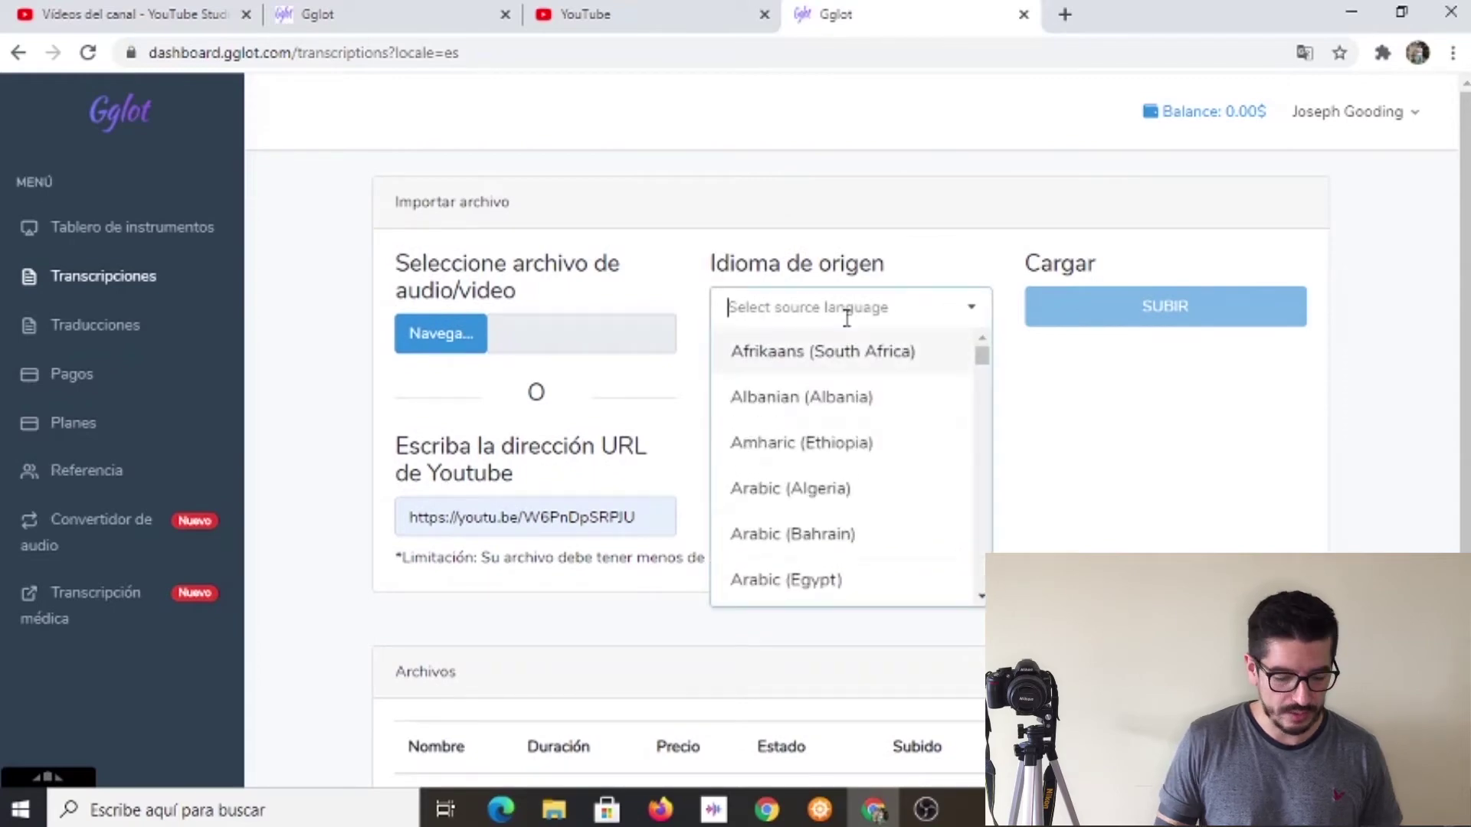
{"action": "type", "text": "sp"}
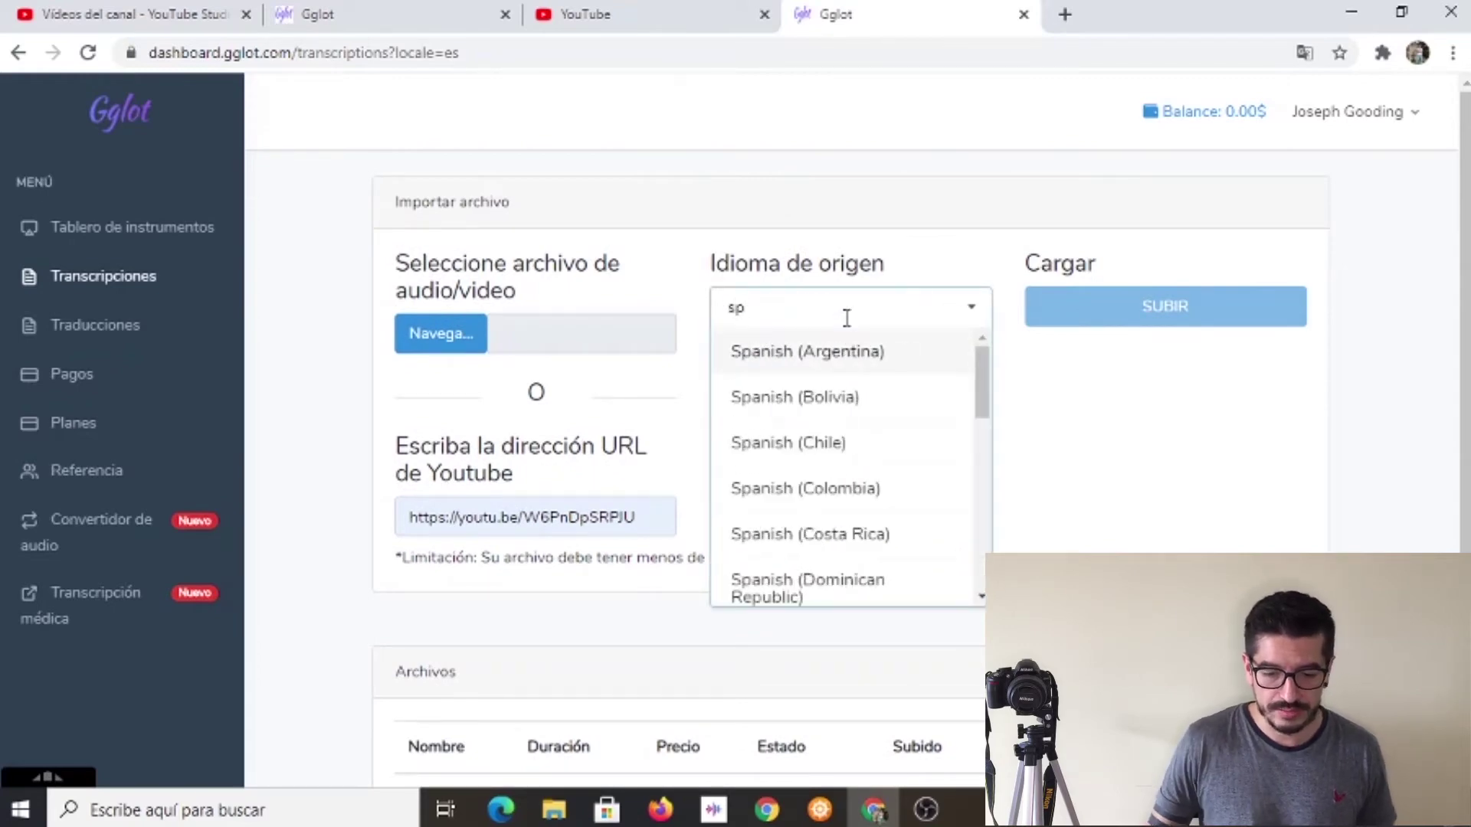
{"action": "left_click", "coordinate": [805, 491]}
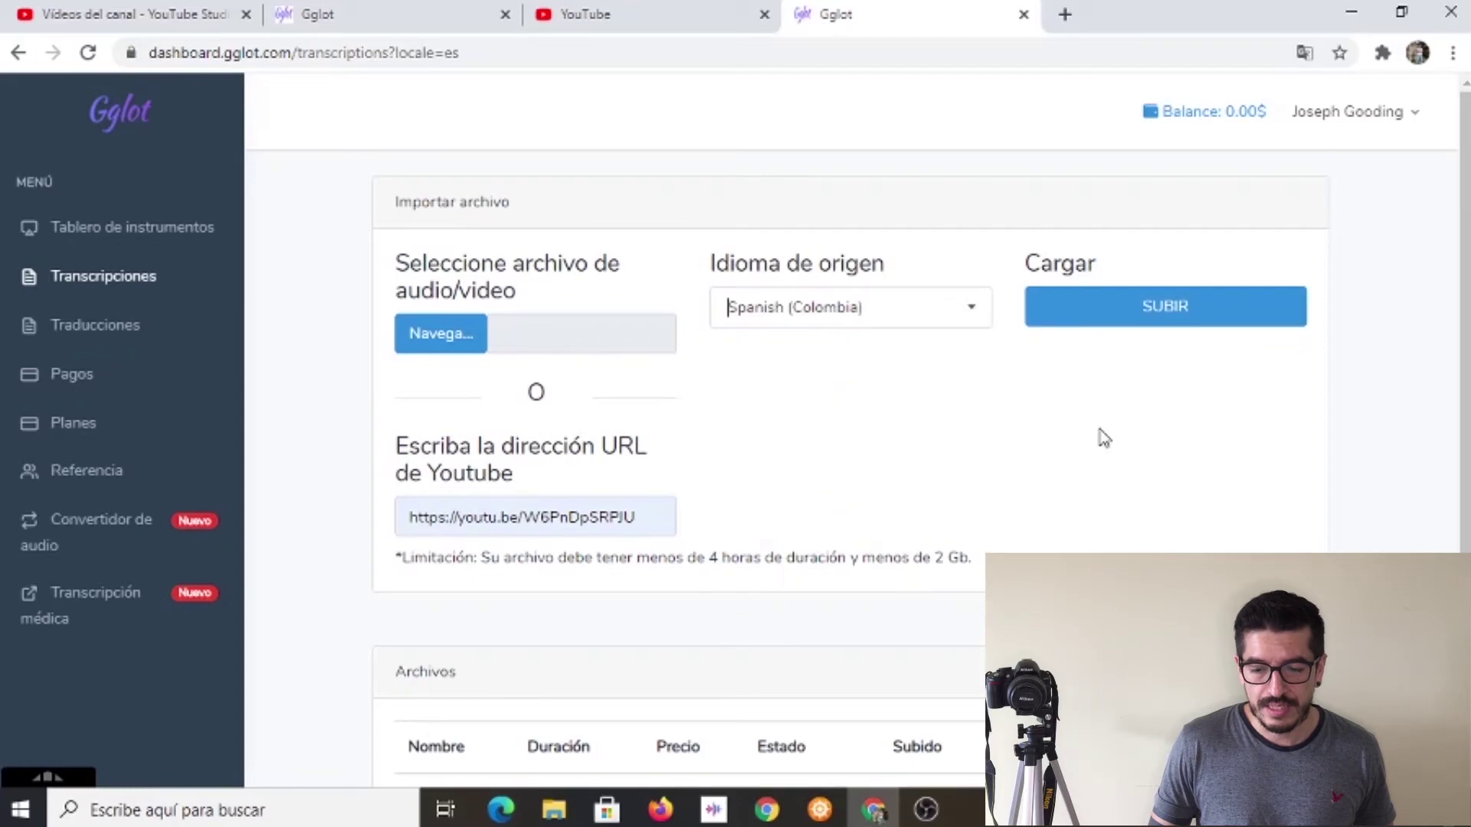
Upload the video, dismiss the video-not-found alert, and retry the upload.
{"action": "left_click", "coordinate": [1165, 321]}
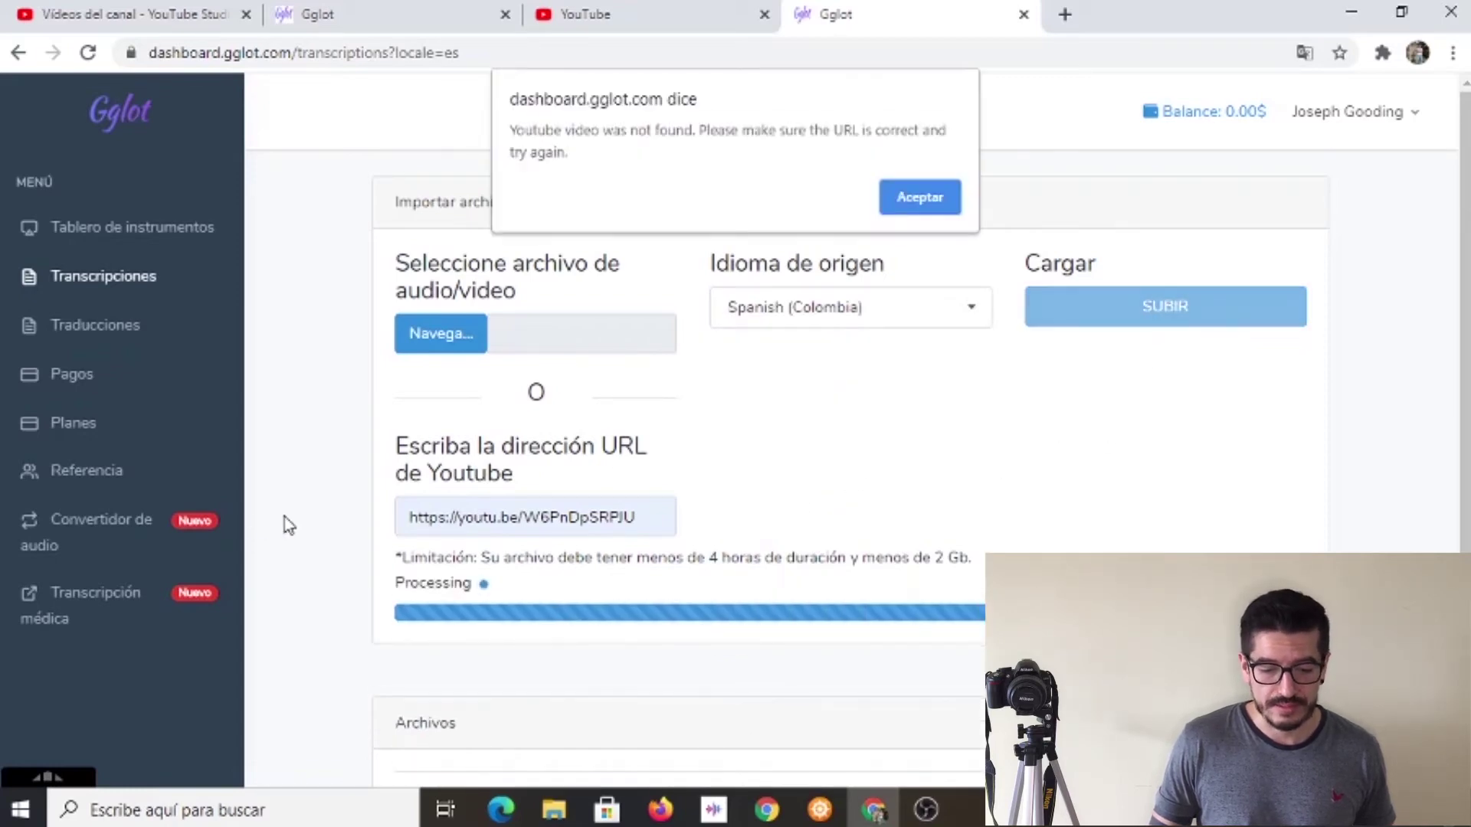
{"action": "left_click", "coordinate": [922, 198]}
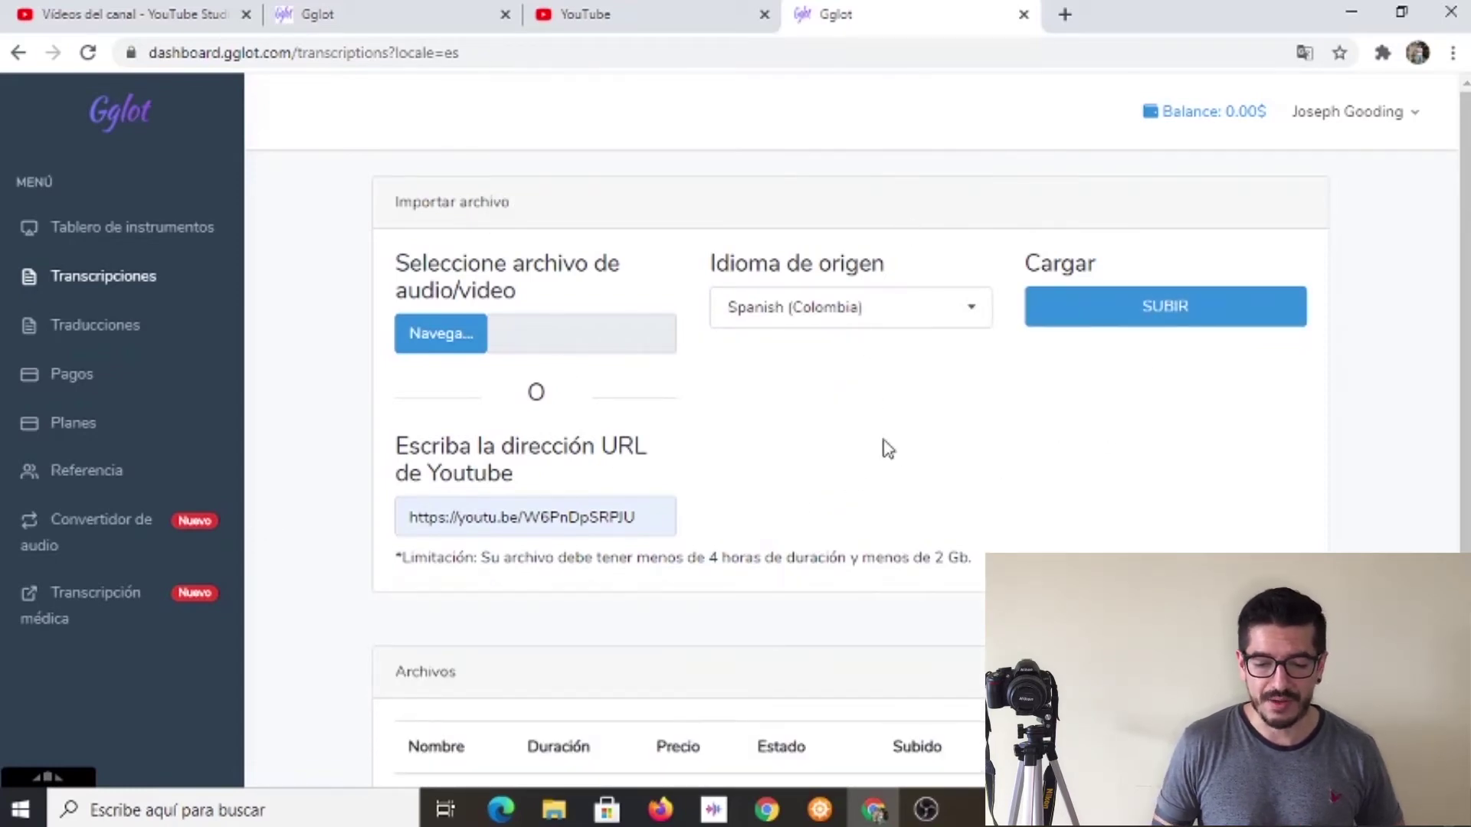
{"action": "scroll", "coordinate": [917, 477], "scroll_direction": "down", "scroll_amount": 2}
{"action": "scroll", "coordinate": [913, 452], "scroll_direction": "up", "scroll_amount": 2}
{"action": "scroll", "coordinate": [912, 456], "scroll_direction": "down", "scroll_amount": 2}
{"action": "scroll", "coordinate": [911, 448], "scroll_direction": "up", "scroll_amount": 2}
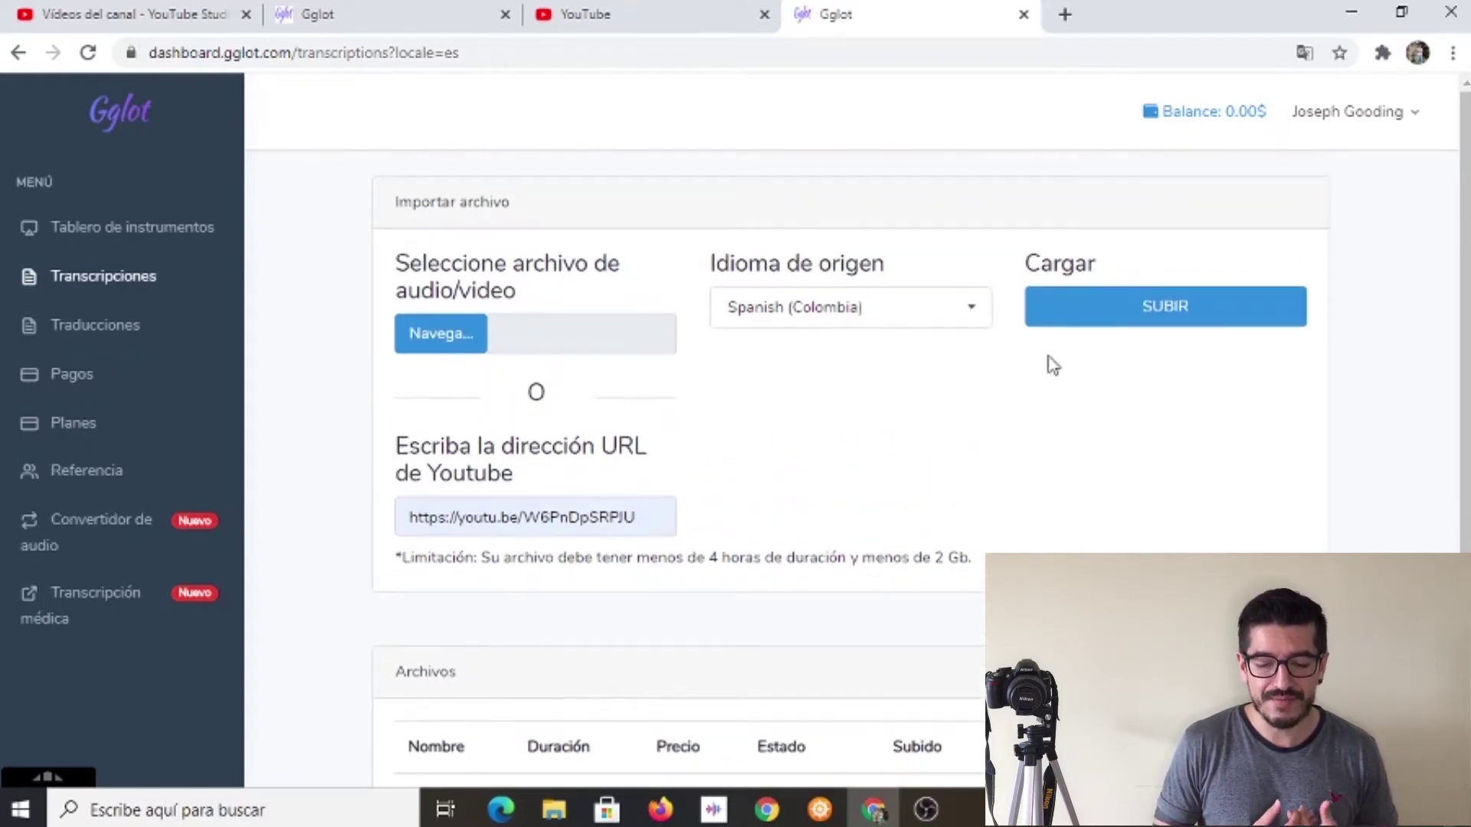
{"action": "left_click", "coordinate": [1129, 318]}
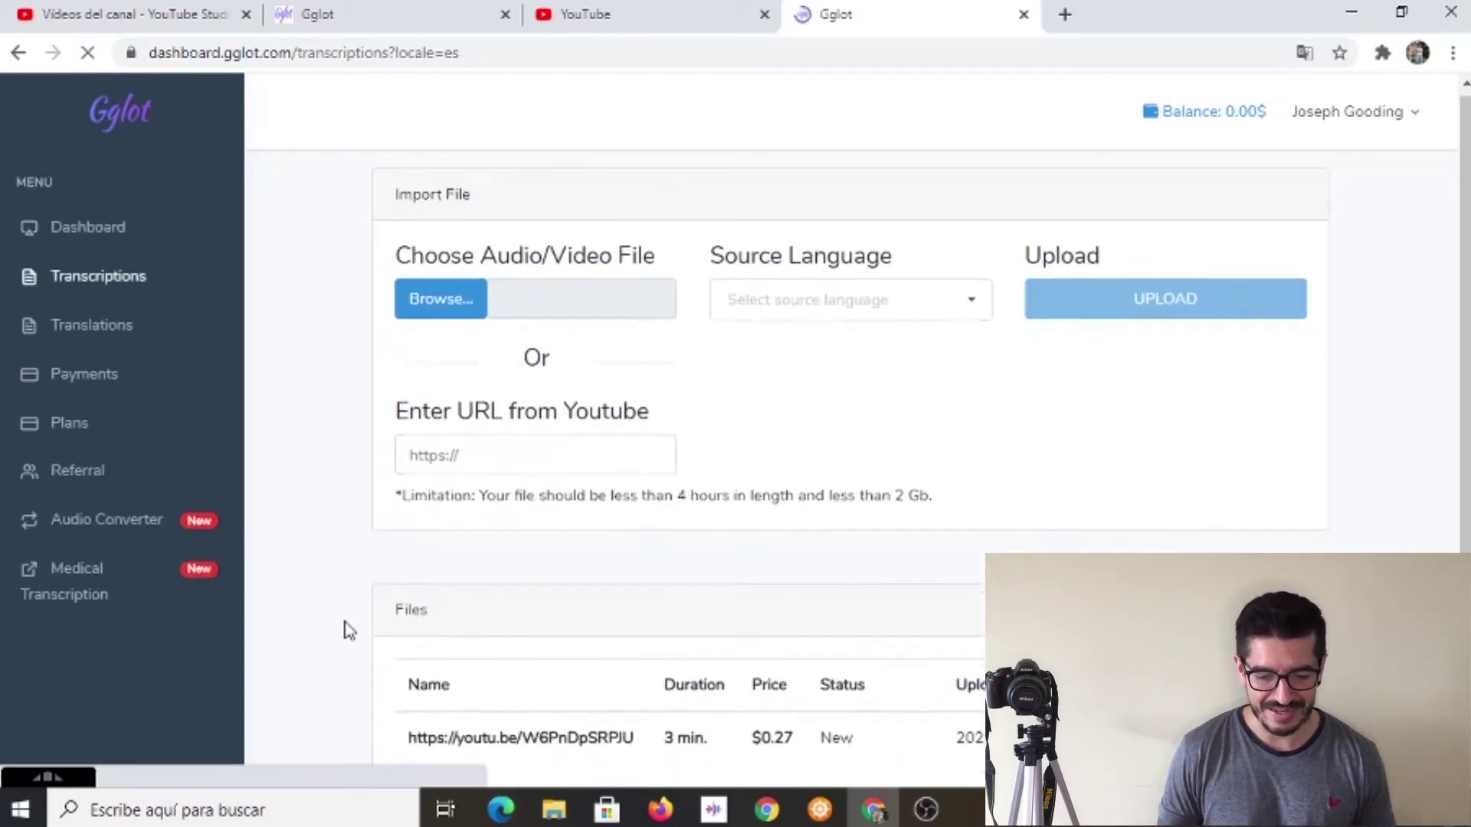
{"action": "scroll", "coordinate": [349, 629], "scroll_direction": "down", "scroll_amount": 3}
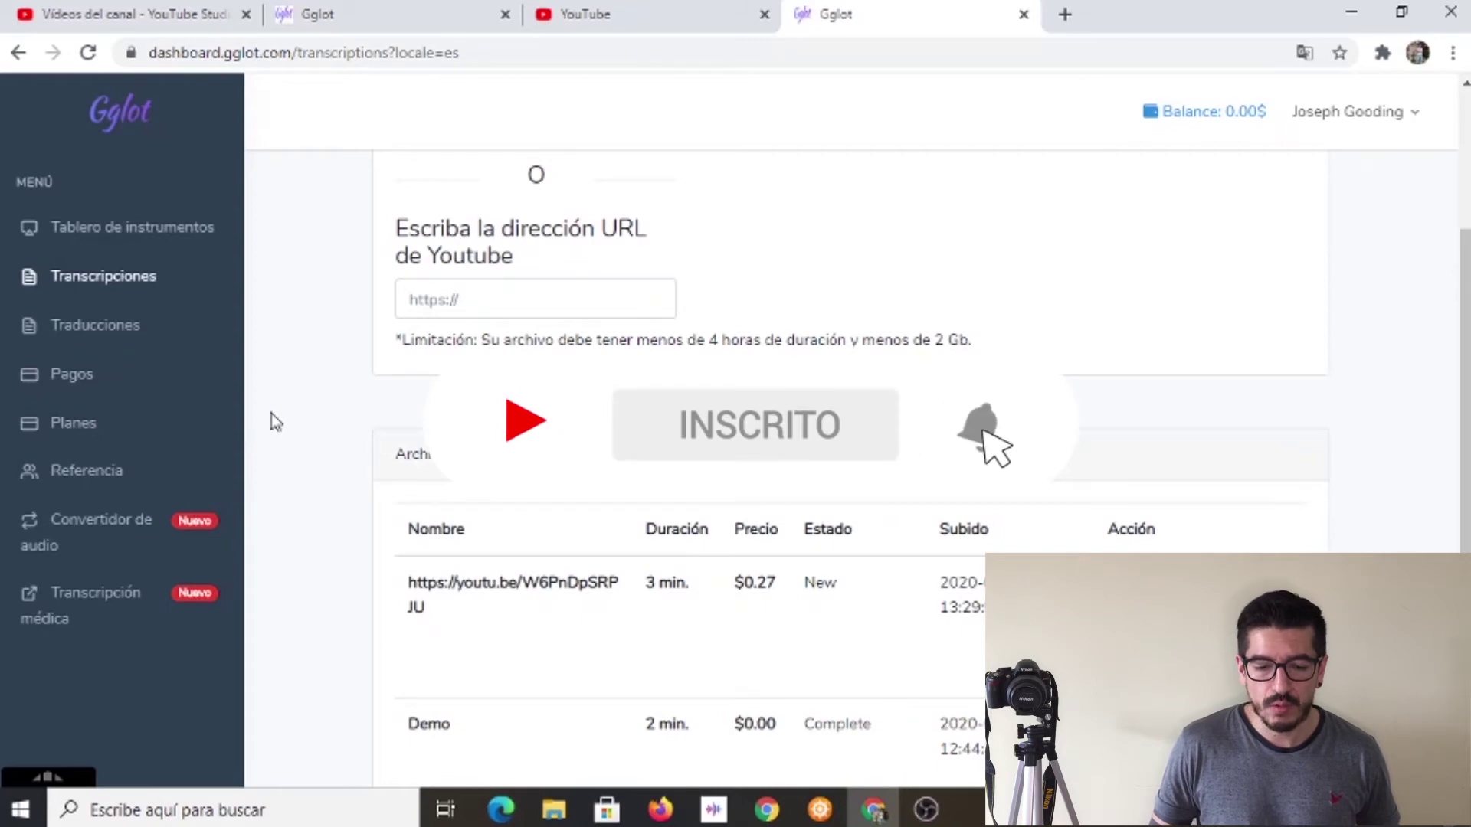
{"action": "scroll", "coordinate": [315, 437], "scroll_direction": "up", "scroll_amount": 1}
{"action": "scroll", "coordinate": [316, 436], "scroll_direction": "down", "scroll_amount": 3}
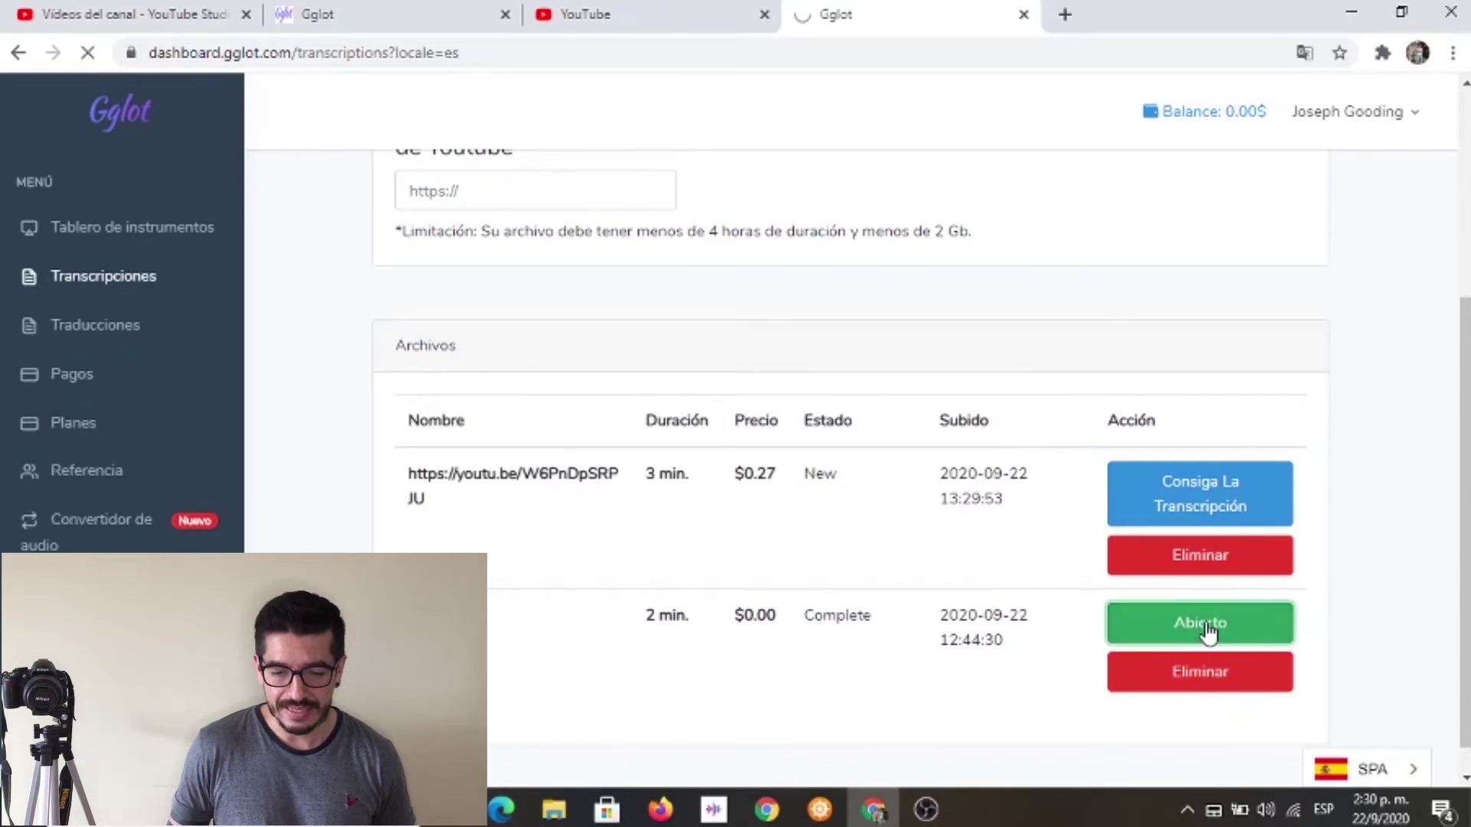
{"action": "left_click", "coordinate": [1207, 632]}
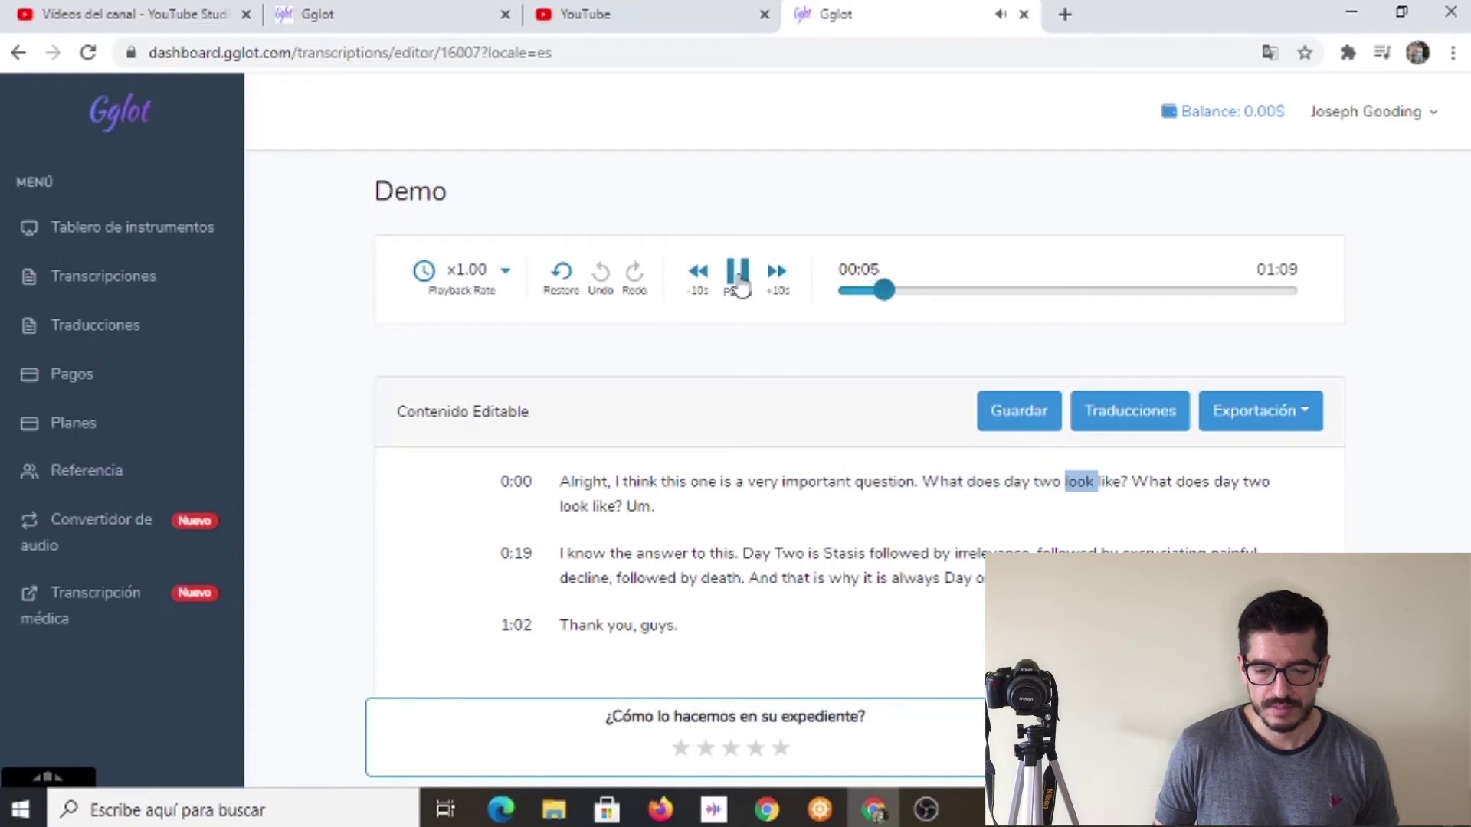
Pause the Demo transcript playback at 00:07.
{"action": "left_click", "coordinate": [737, 273]}
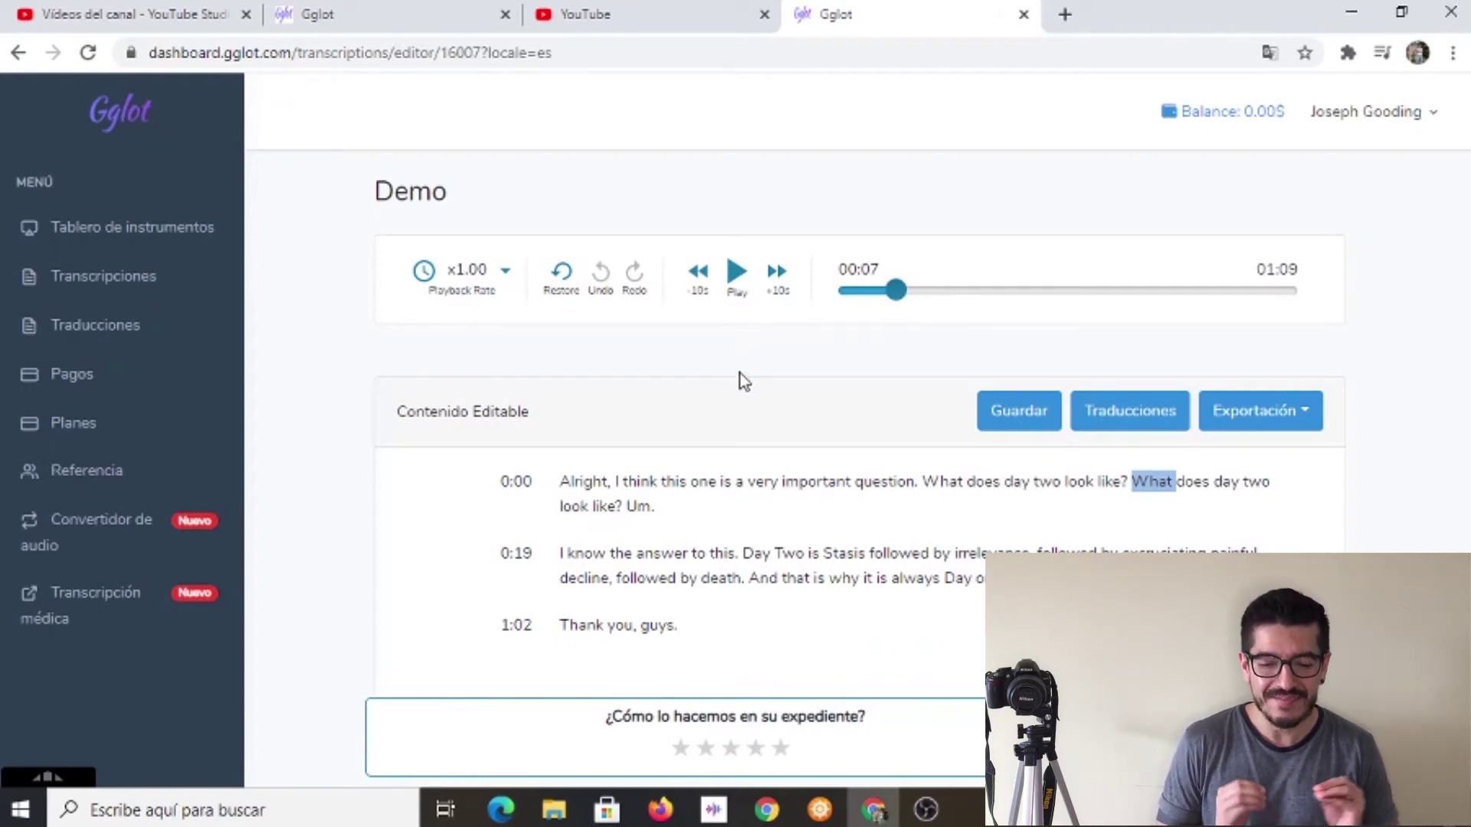
Retype 'two' in the Demo transcript's first line, view export formats, then go to Traducciones.
{"action": "double_click", "coordinate": [1060, 483]}
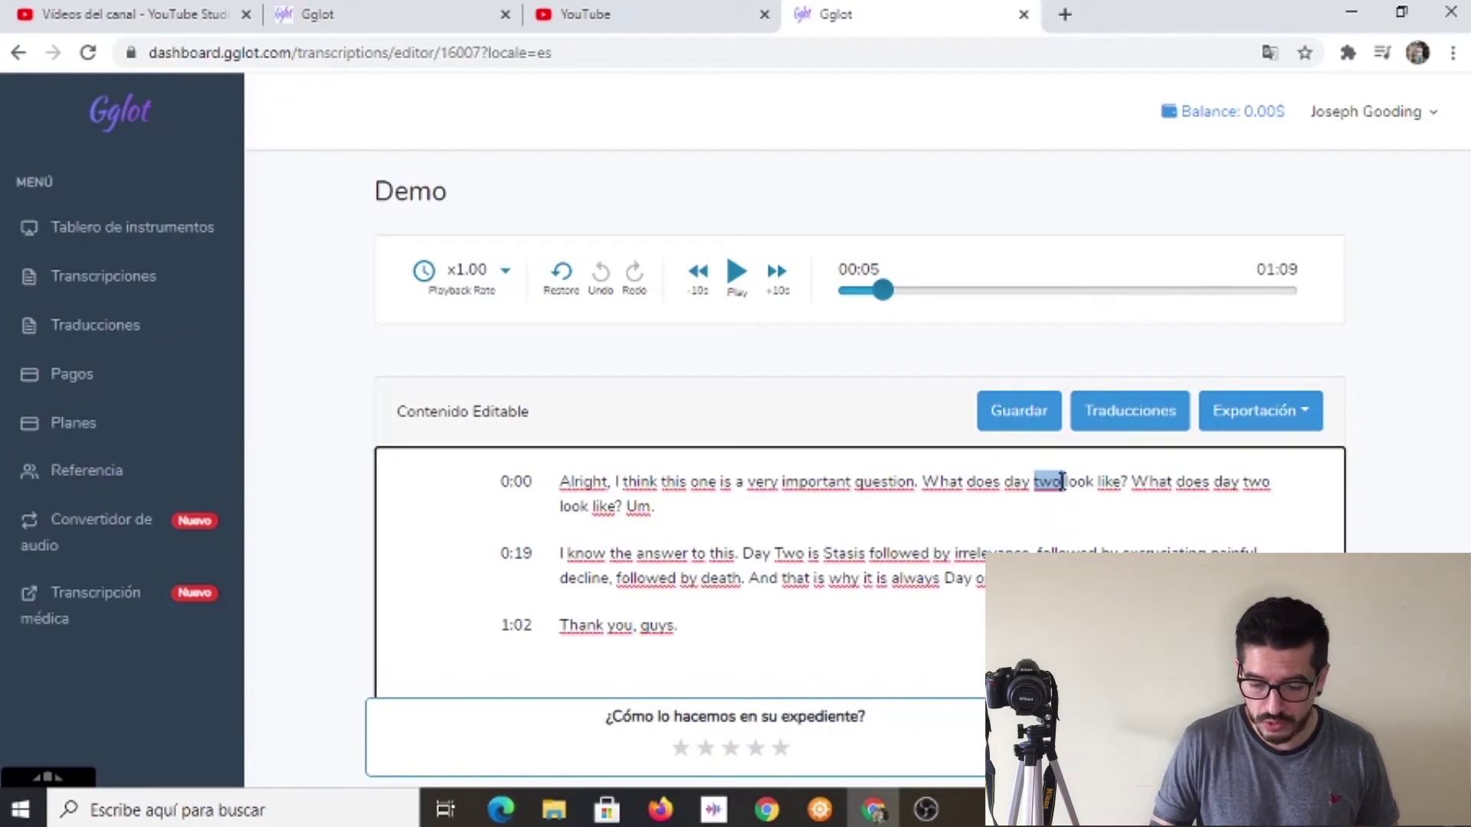
{"action": "type", "text": "t"}
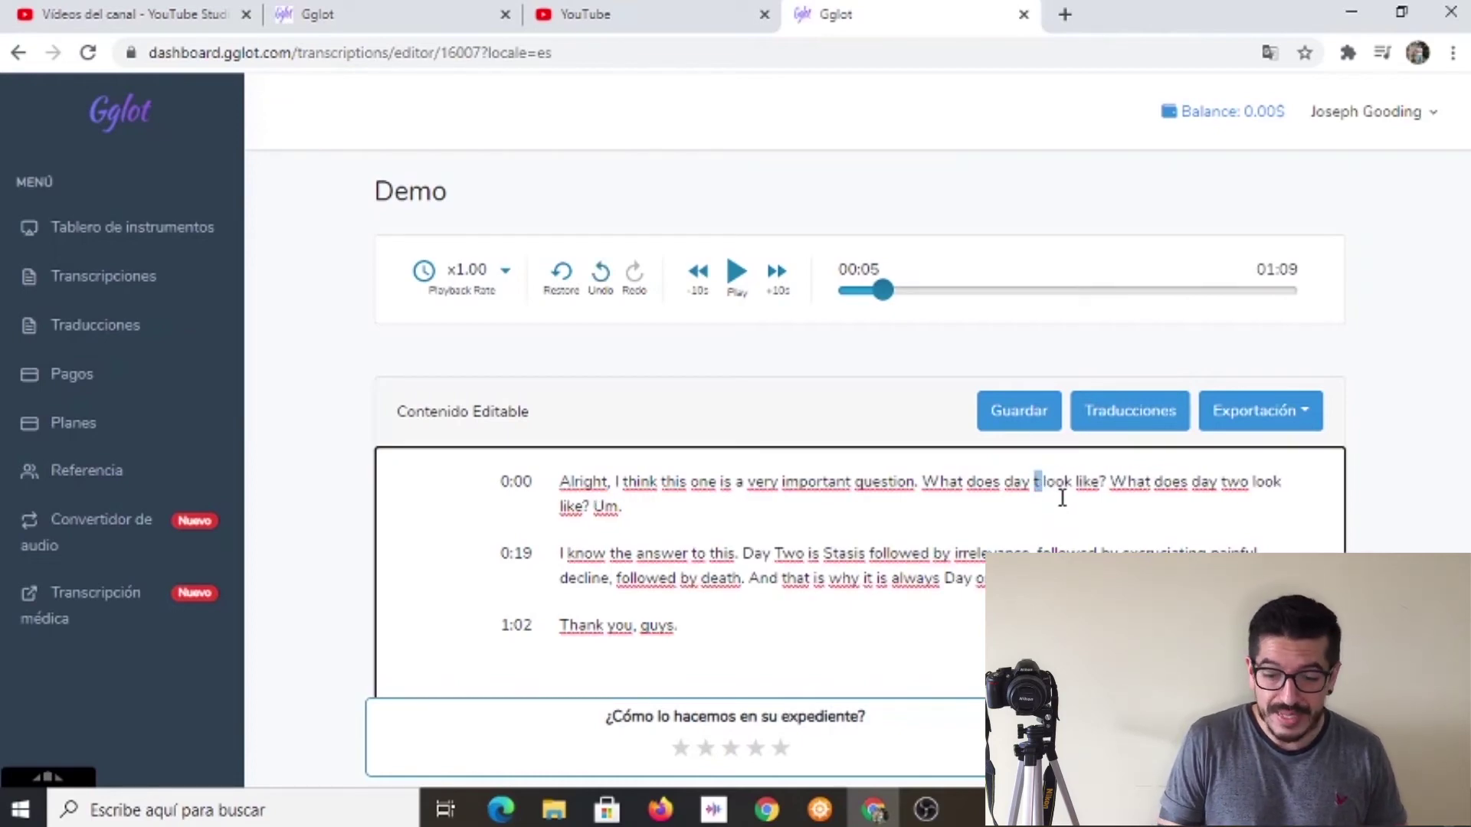
{"action": "key", "text": "BackSpace"}
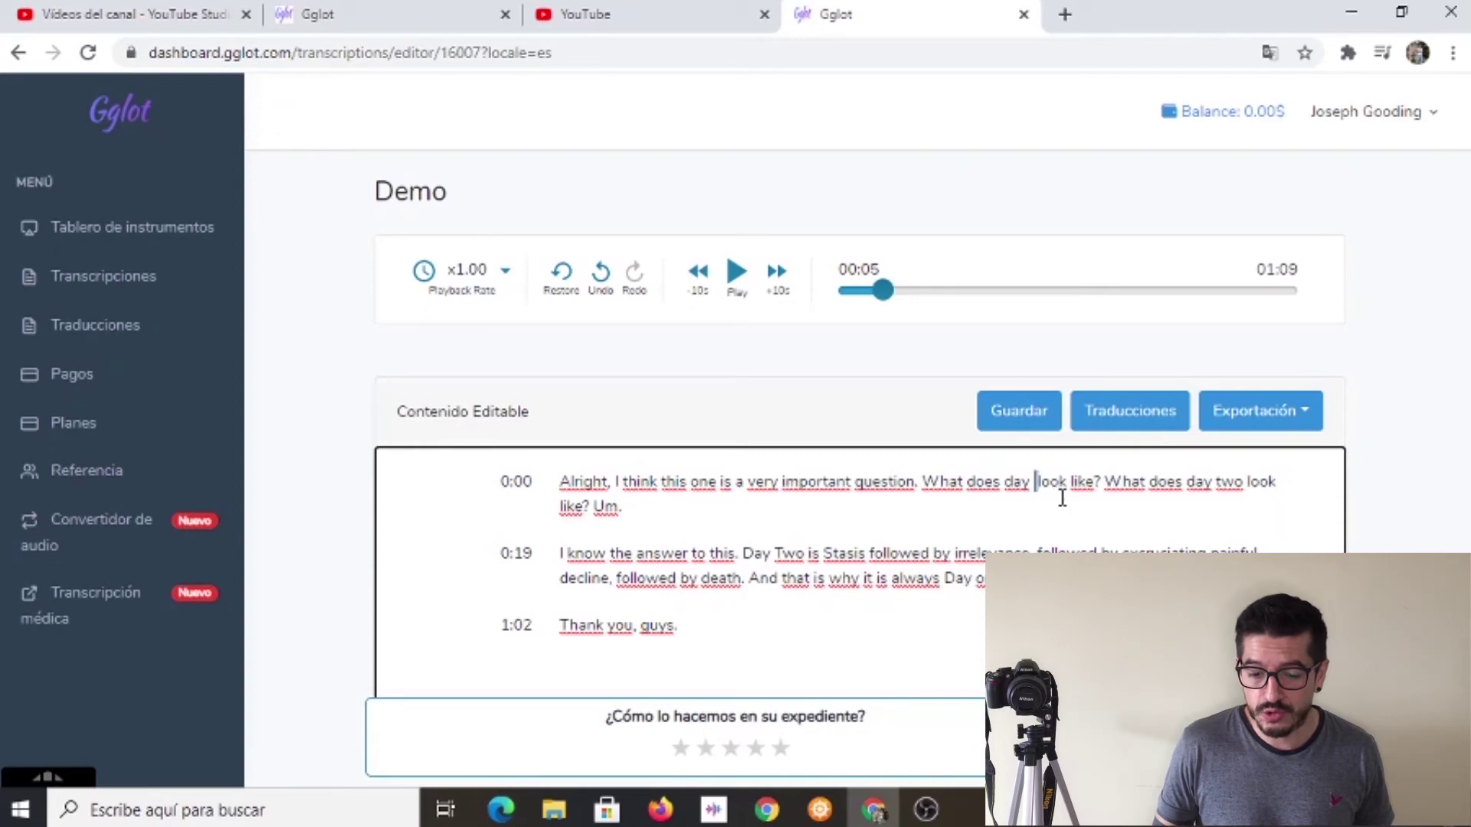
{"action": "type", "text": "two"}
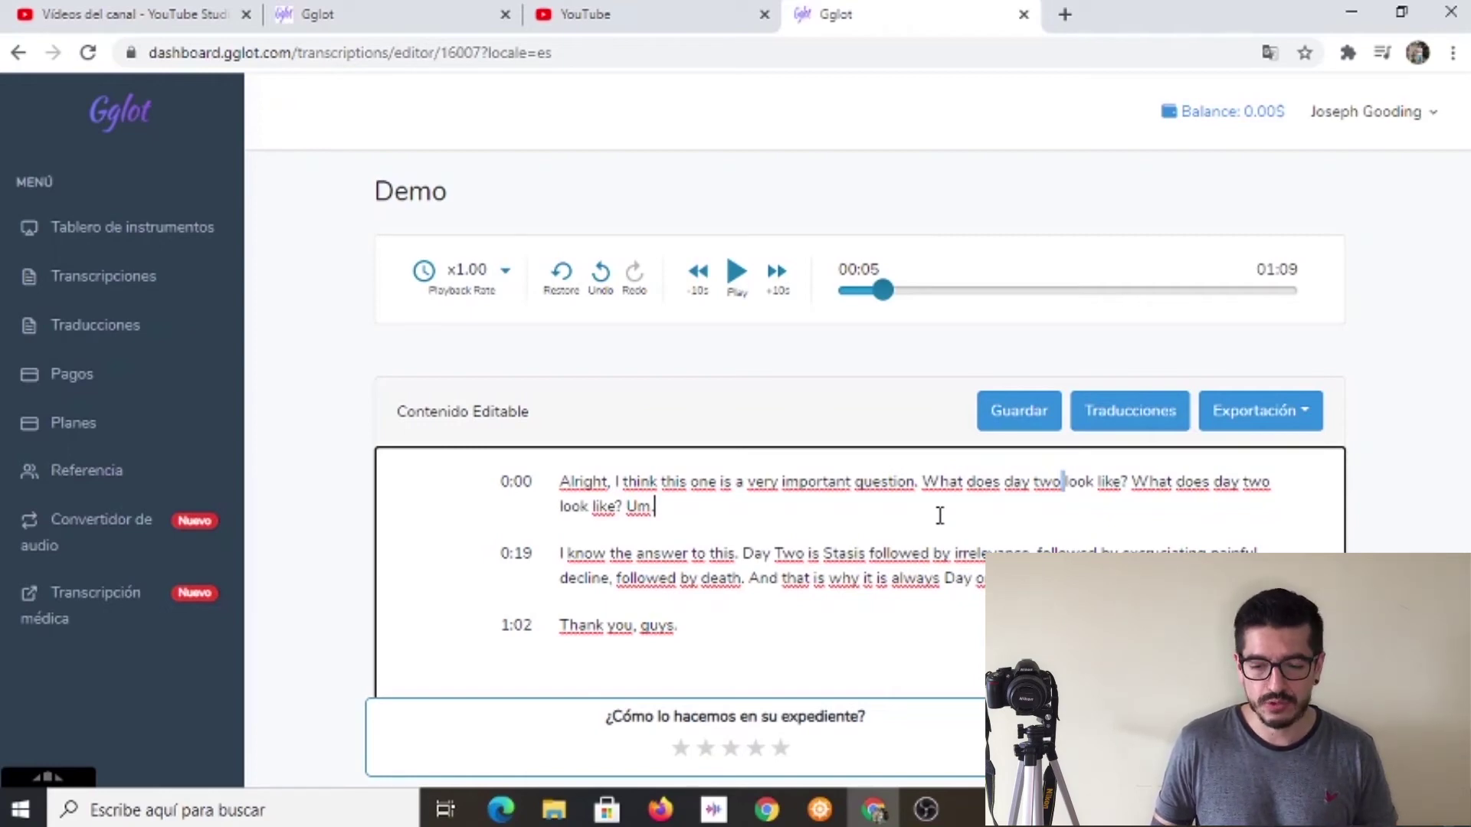
{"action": "left_click", "coordinate": [1307, 416]}
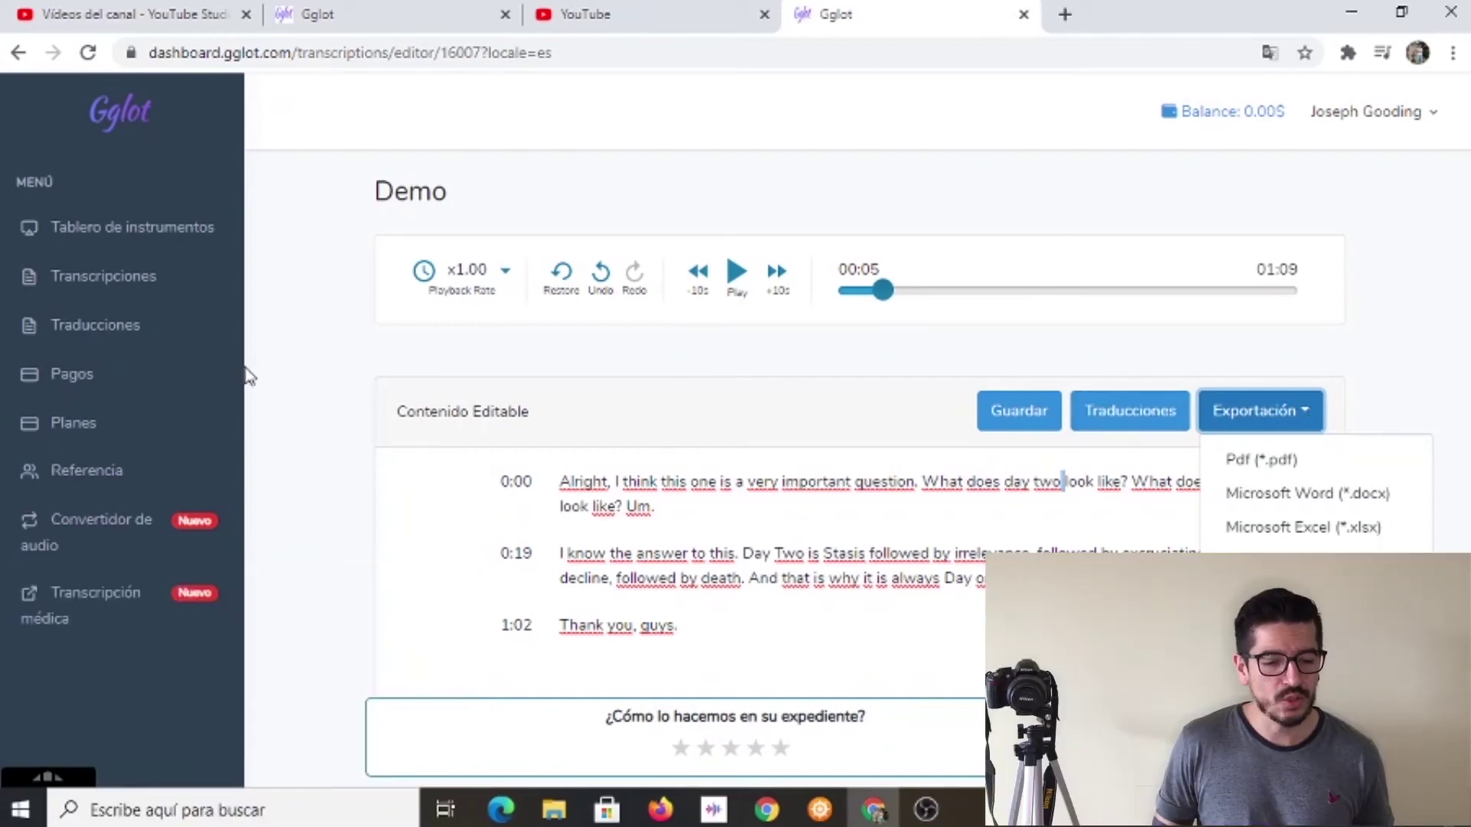
{"action": "left_click", "coordinate": [95, 325]}
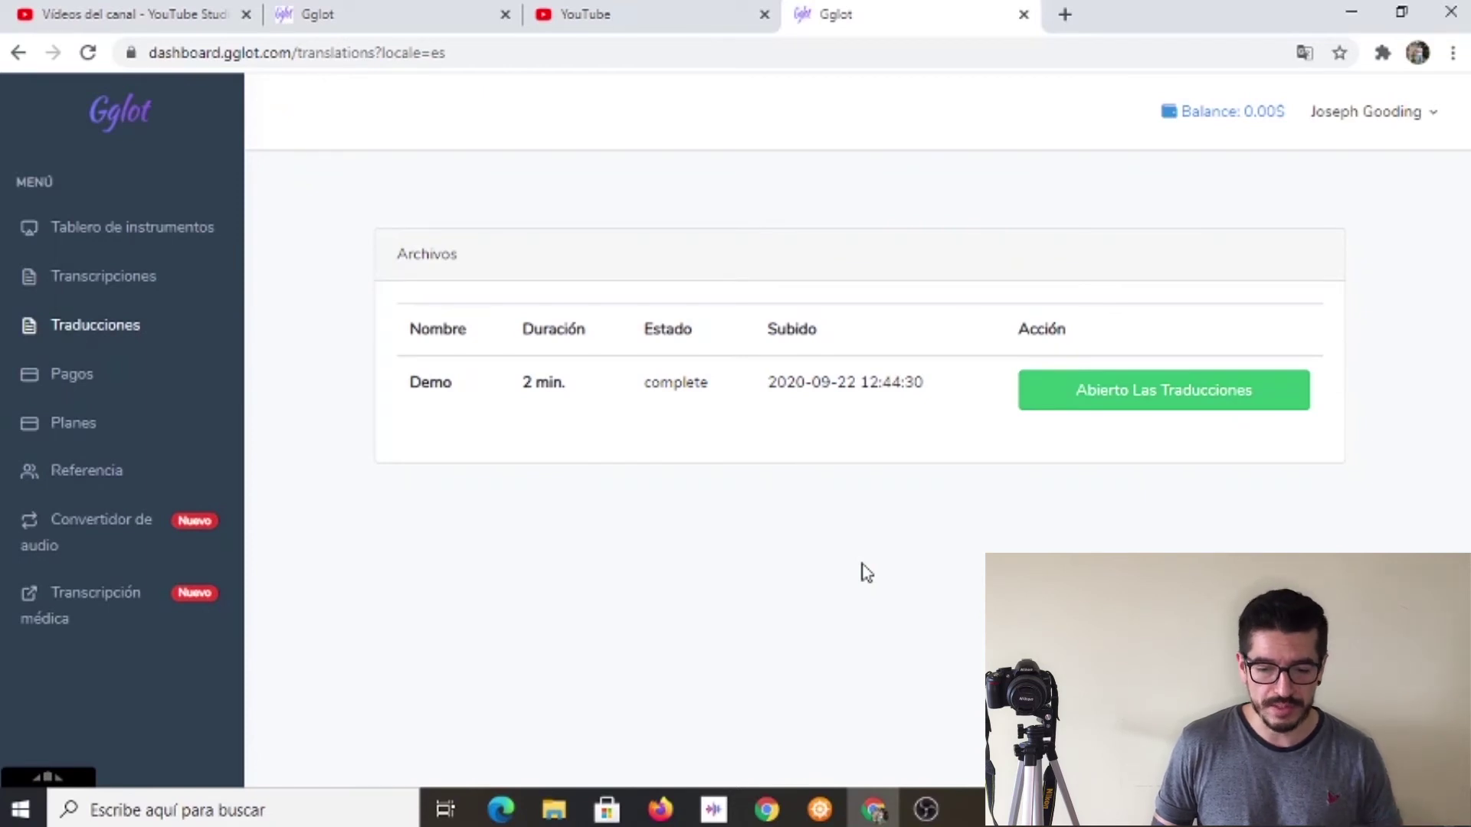
Open Demo's translation settings (57 words, $0.05) and review the Document/Subtitle translation types.
{"action": "left_click", "coordinate": [1155, 404]}
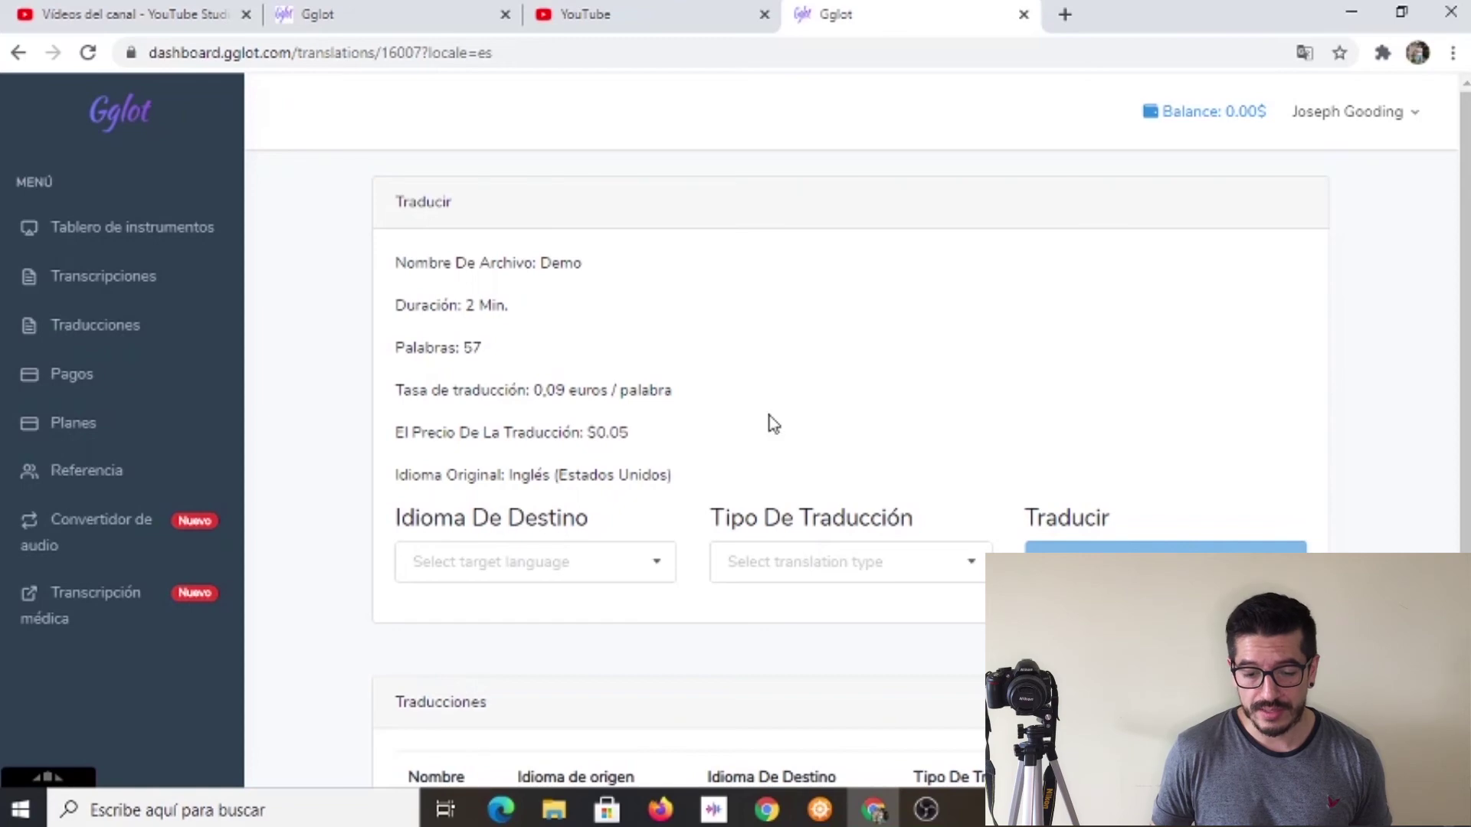
{"action": "left_click", "coordinate": [971, 573]}
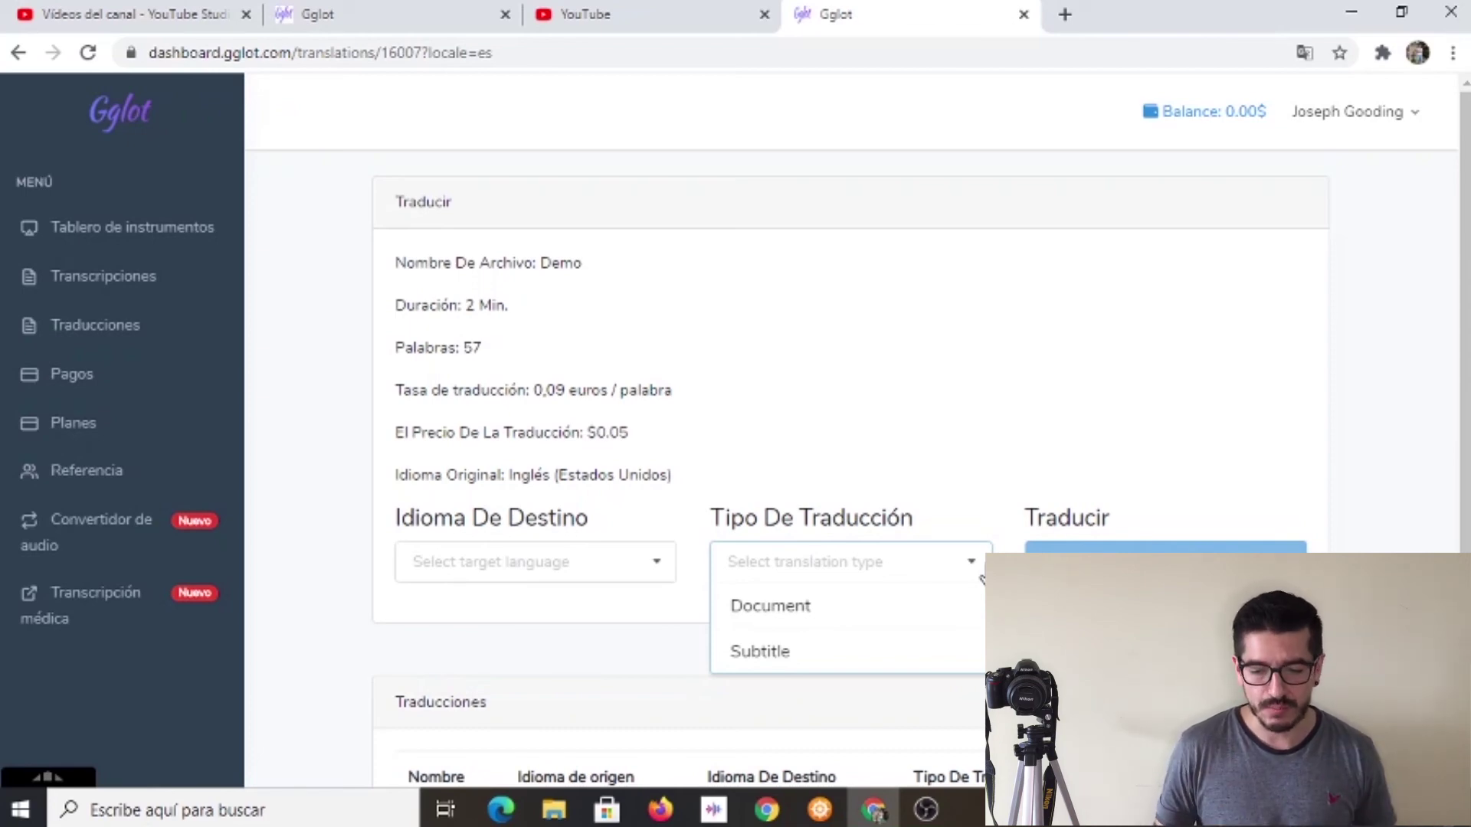
{"action": "left_click", "coordinate": [981, 579]}
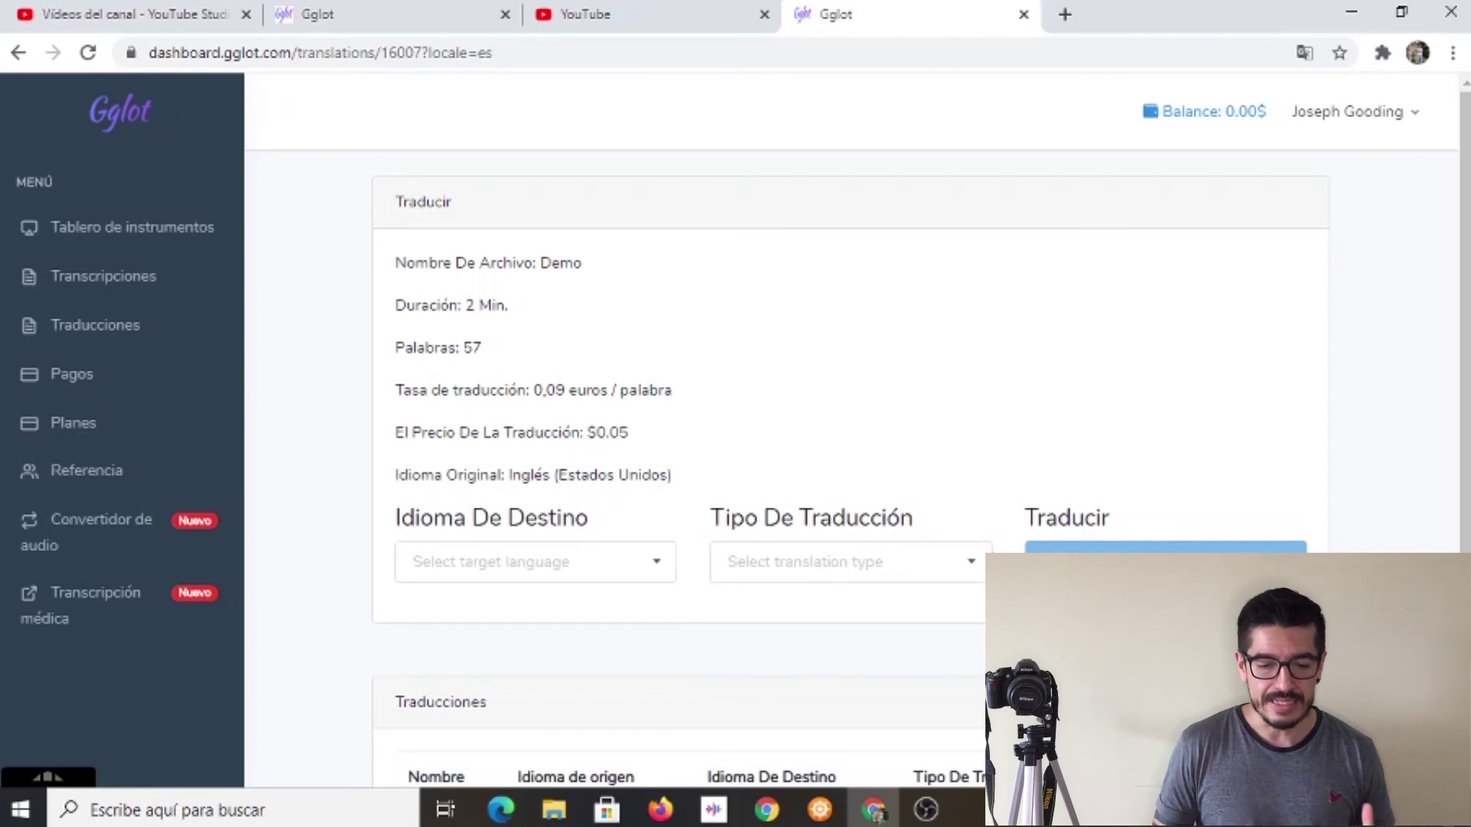
{"action": "scroll", "coordinate": [946, 610], "scroll_direction": "down", "scroll_amount": 2}
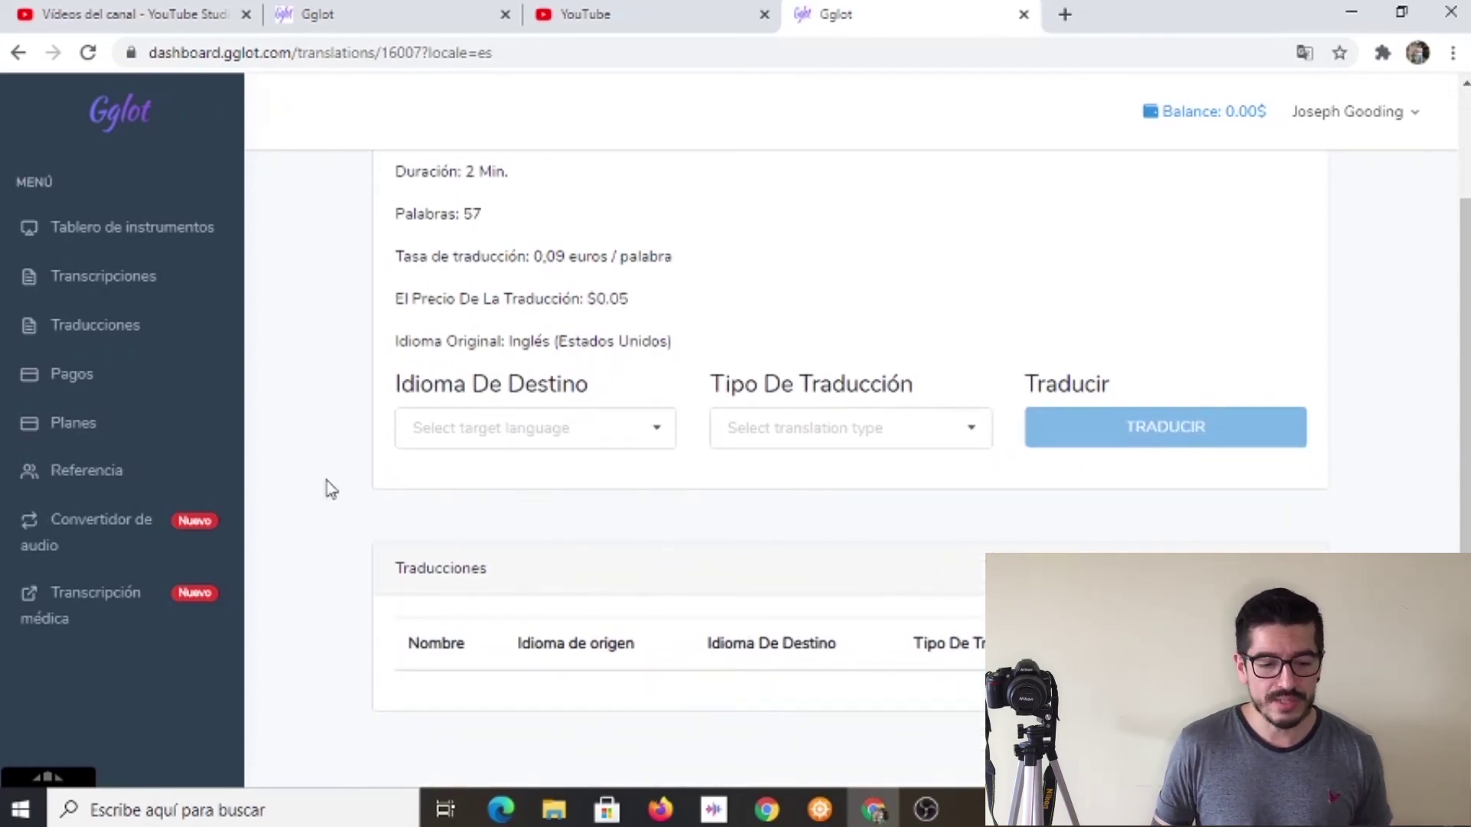
{"action": "left_click", "coordinate": [87, 377]}
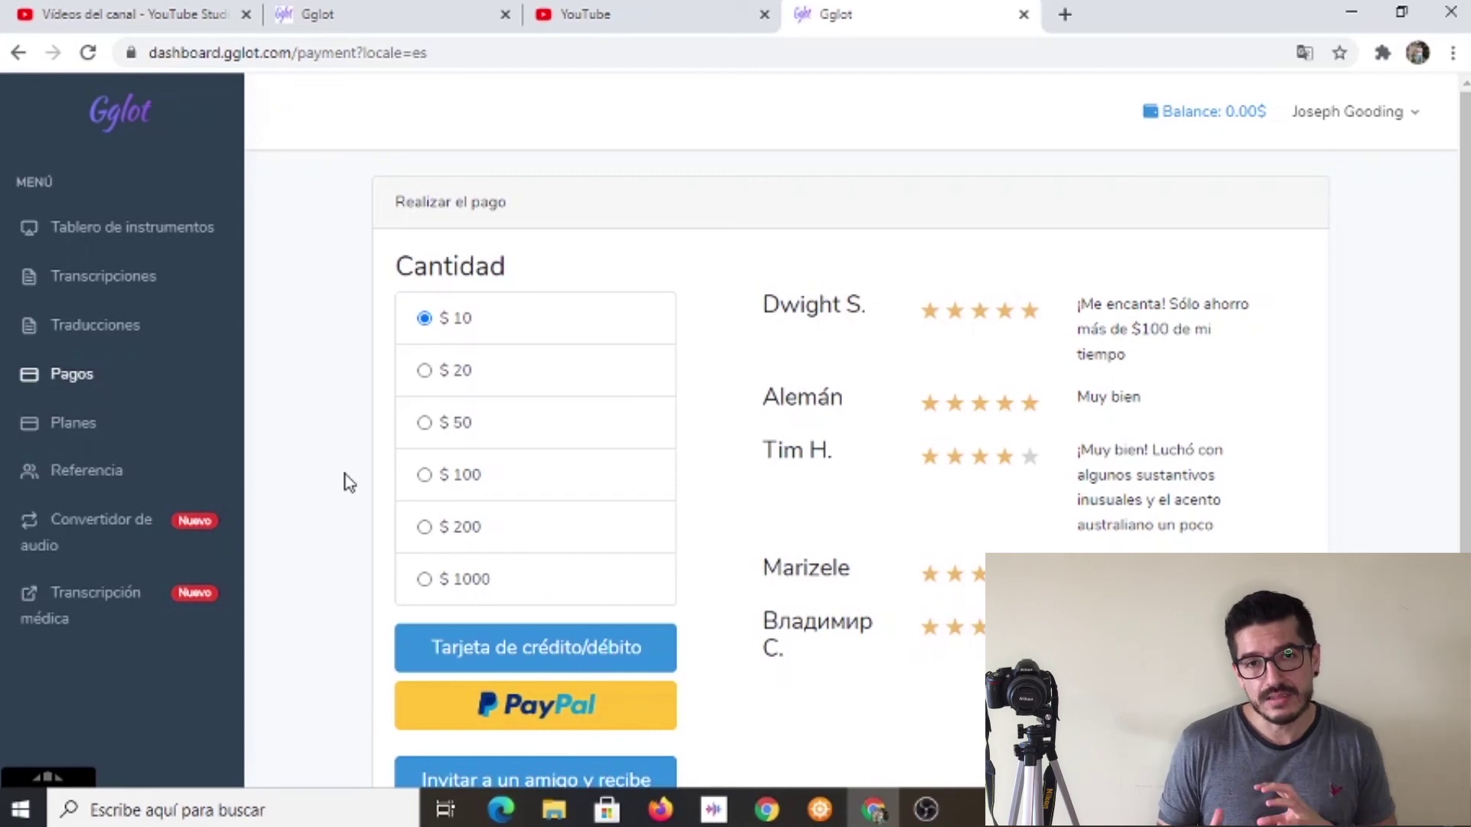
Review the payment amounts and open the Planes page with Empezar, Negocio and Pro tiers.
{"action": "left_click", "coordinate": [87, 437]}
{"action": "scroll", "coordinate": [306, 482], "scroll_direction": "down", "scroll_amount": 1}
{"action": "scroll", "coordinate": [310, 483], "scroll_direction": "up", "scroll_amount": 1}
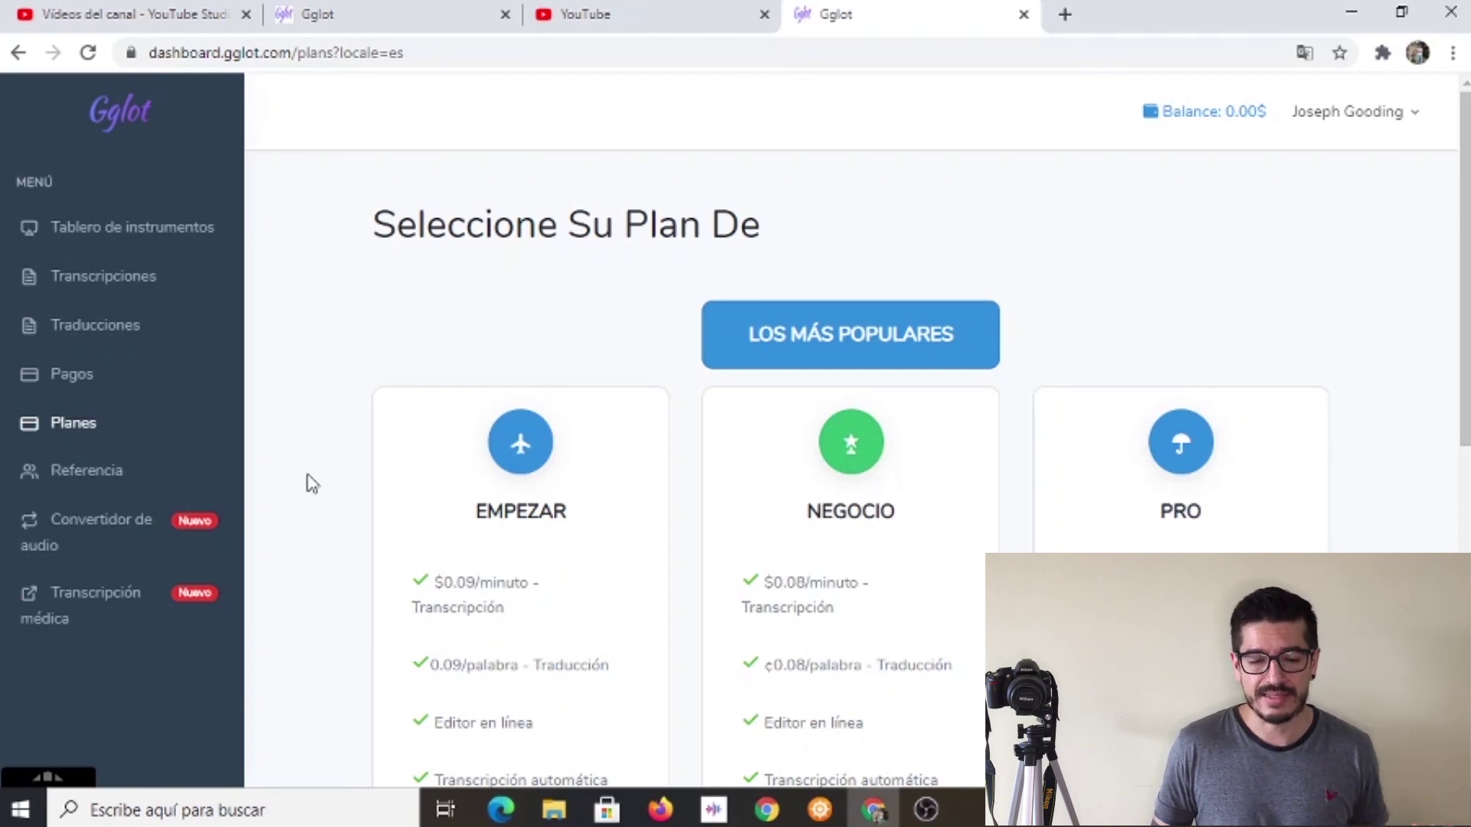
Scroll the Planes page to the plan features and the $0, $19 and $49 monthly prices.
{"action": "scroll", "coordinate": [311, 484], "scroll_direction": "down", "scroll_amount": 7}
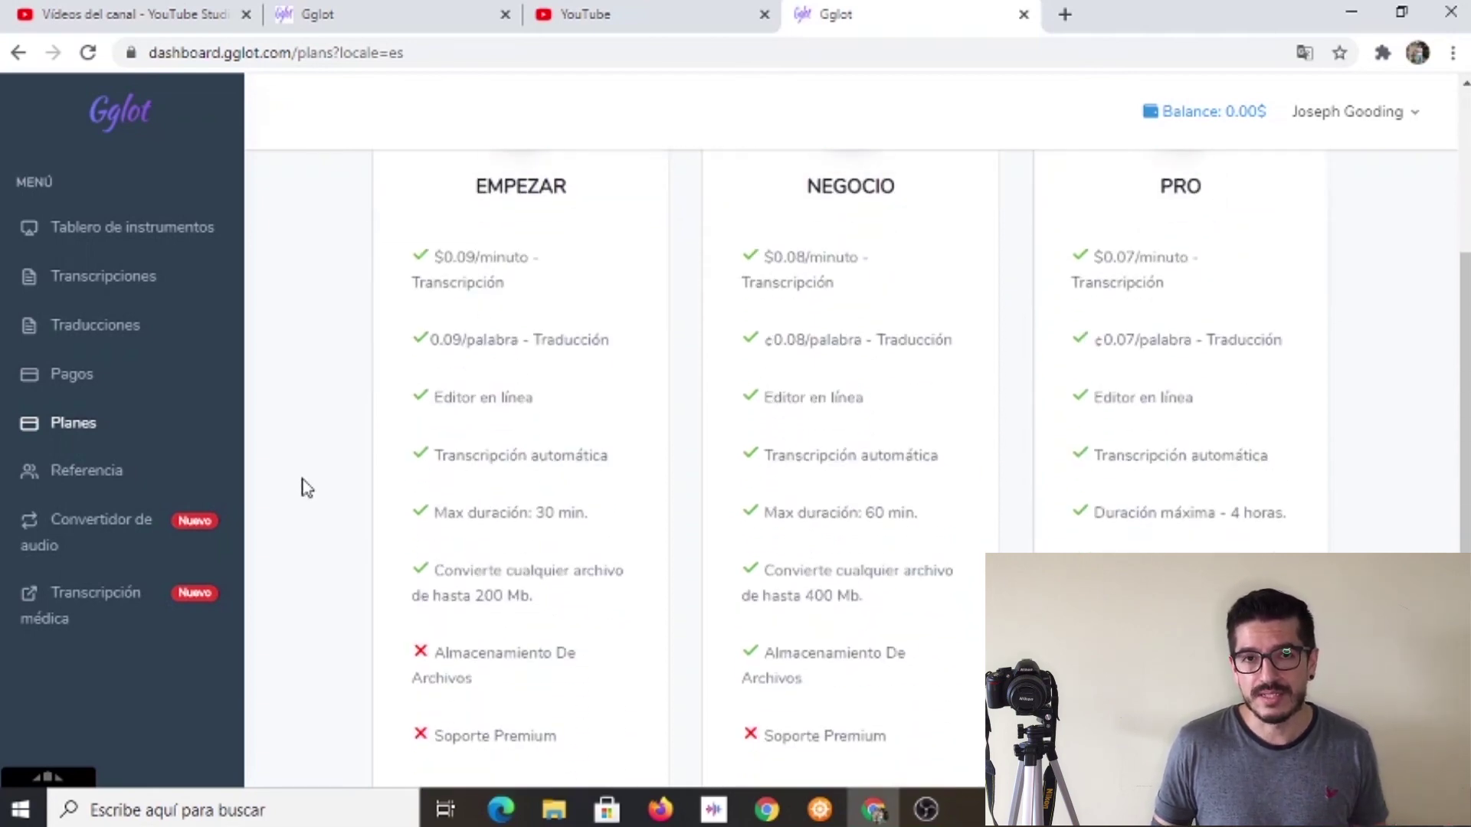
{"action": "scroll", "coordinate": [306, 487], "scroll_direction": "up", "scroll_amount": 1}
{"action": "scroll", "coordinate": [306, 487], "scroll_direction": "down", "scroll_amount": 1}
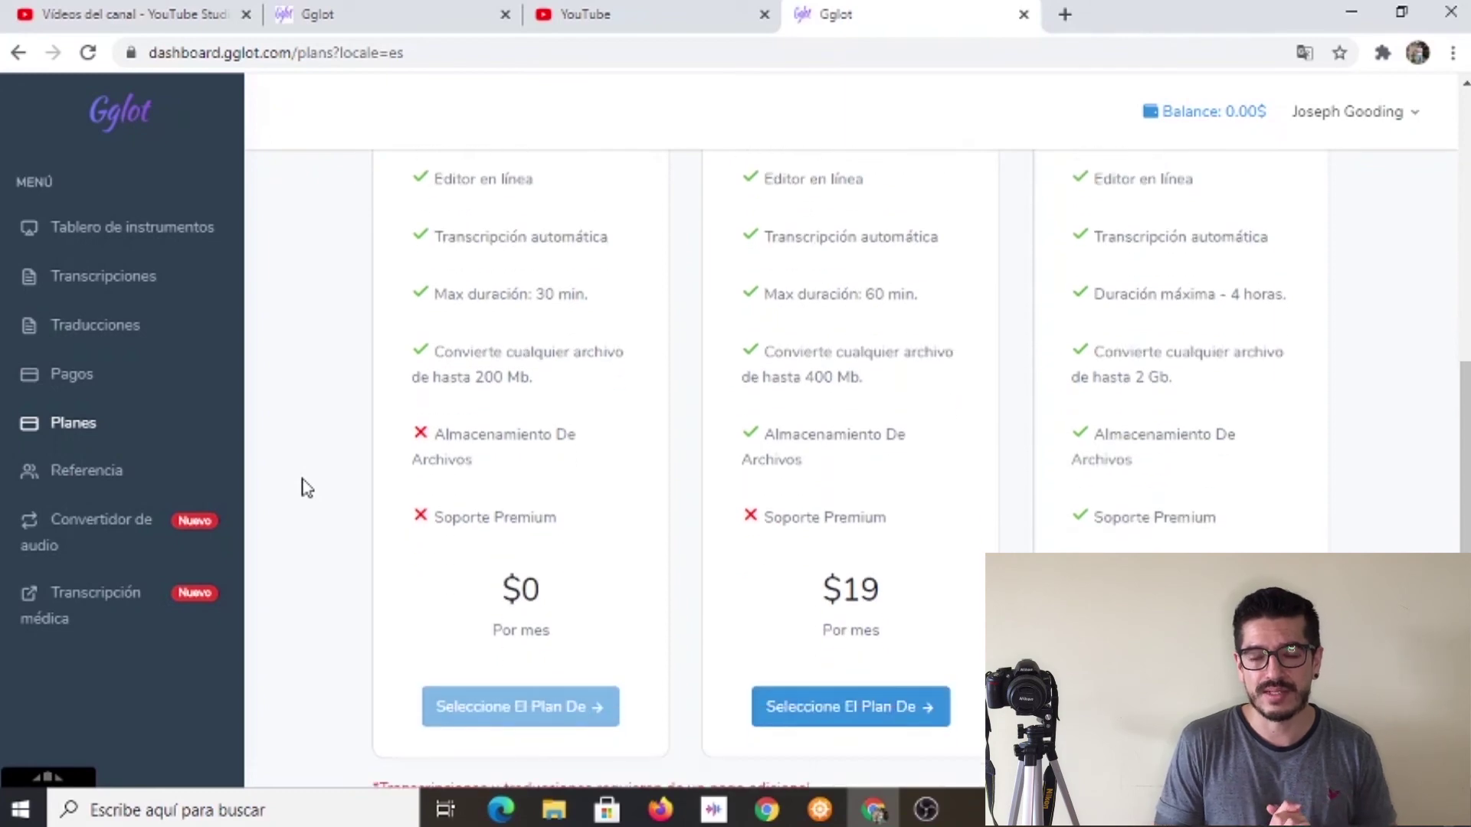